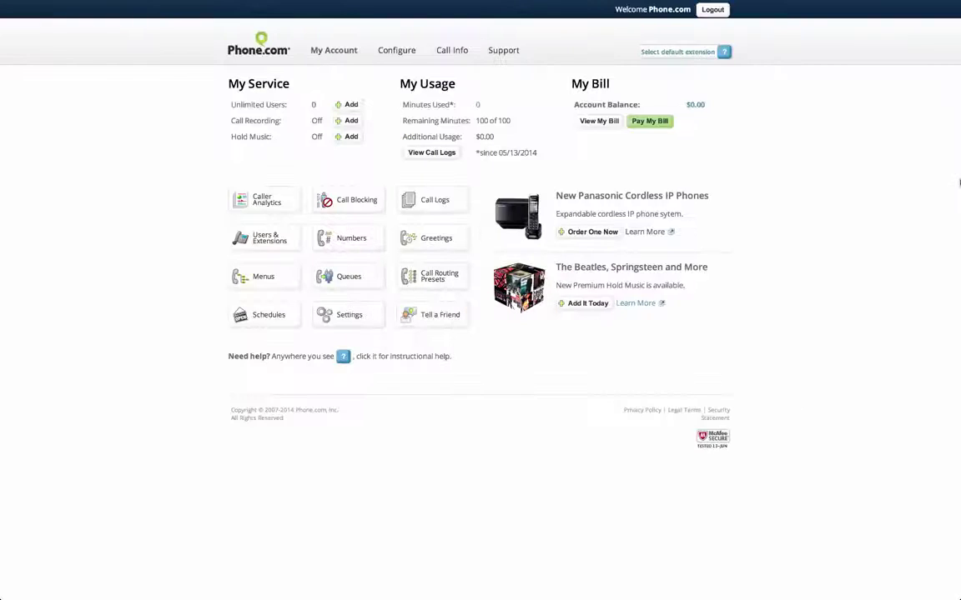
# Switch to the iTunes Phone.com Mobile page (v1.0.4, free) and browse its iPhone screenshots carousel.
pyautogui.moveTo(233, 4)
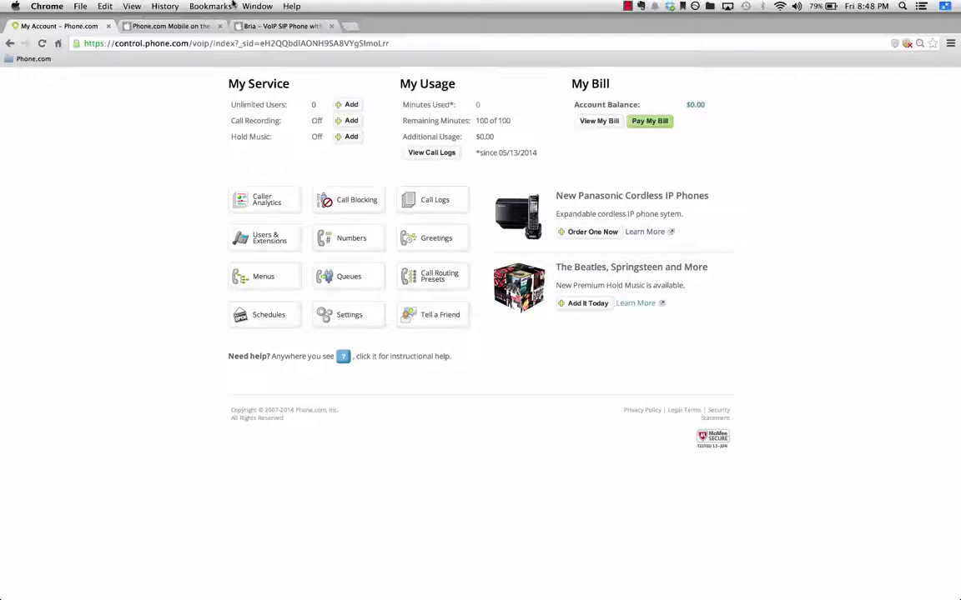
pyautogui.click(169, 25)
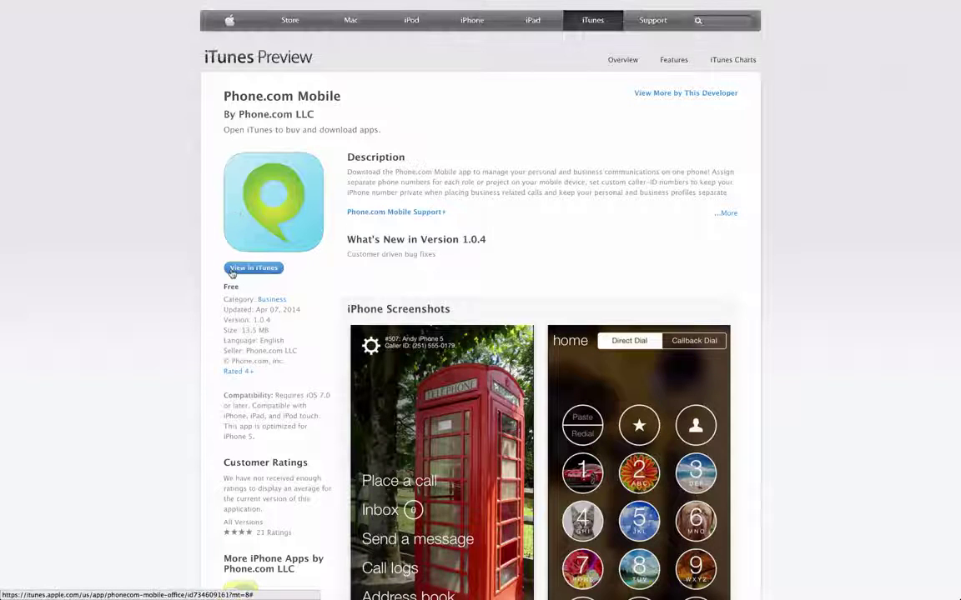
pyautogui.scroll(-1, 232, 273)
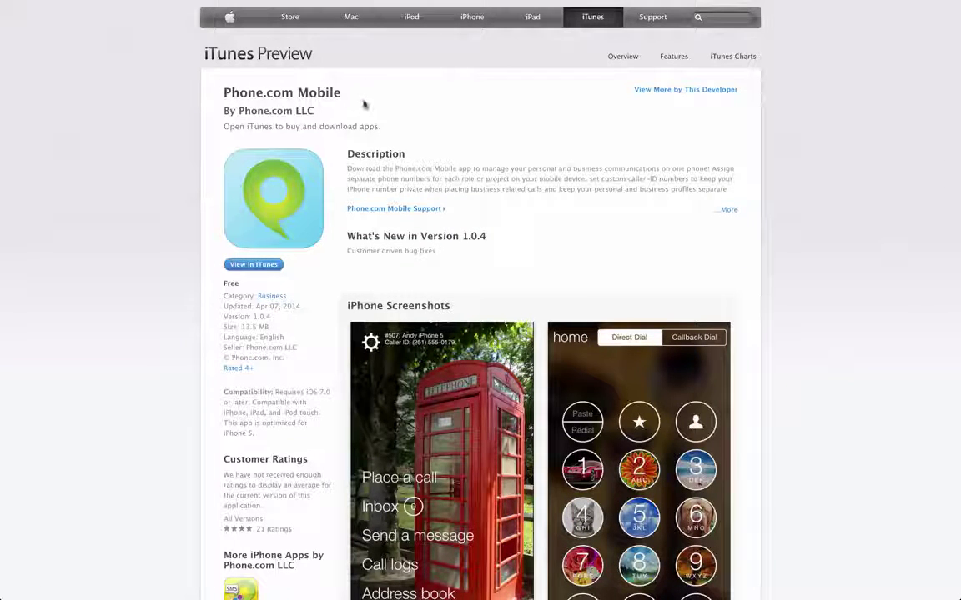
pyautogui.scroll(-5, 476, 240)
pyautogui.scroll(-1, 477, 240)
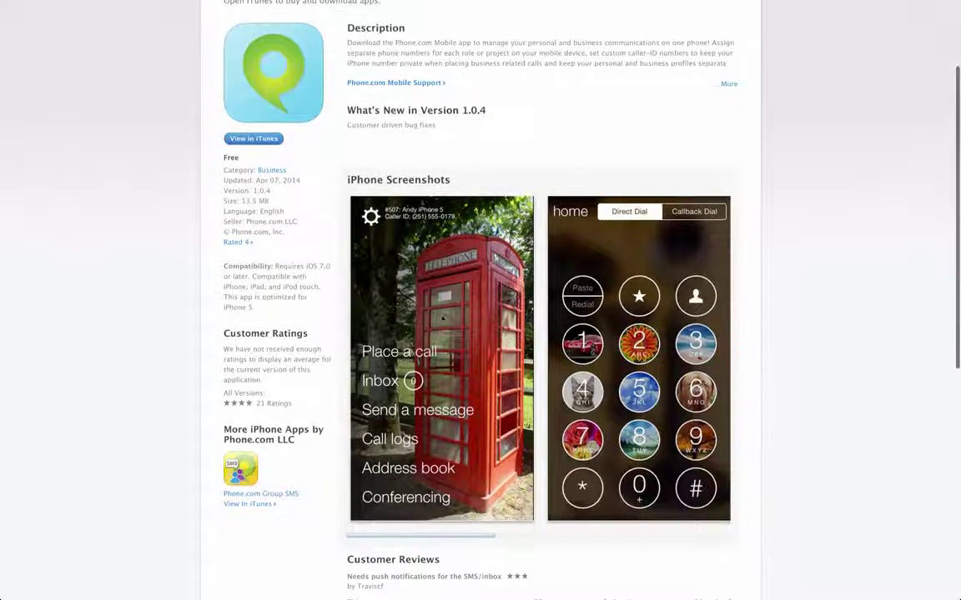
pyautogui.hscroll(3, 538, 358)
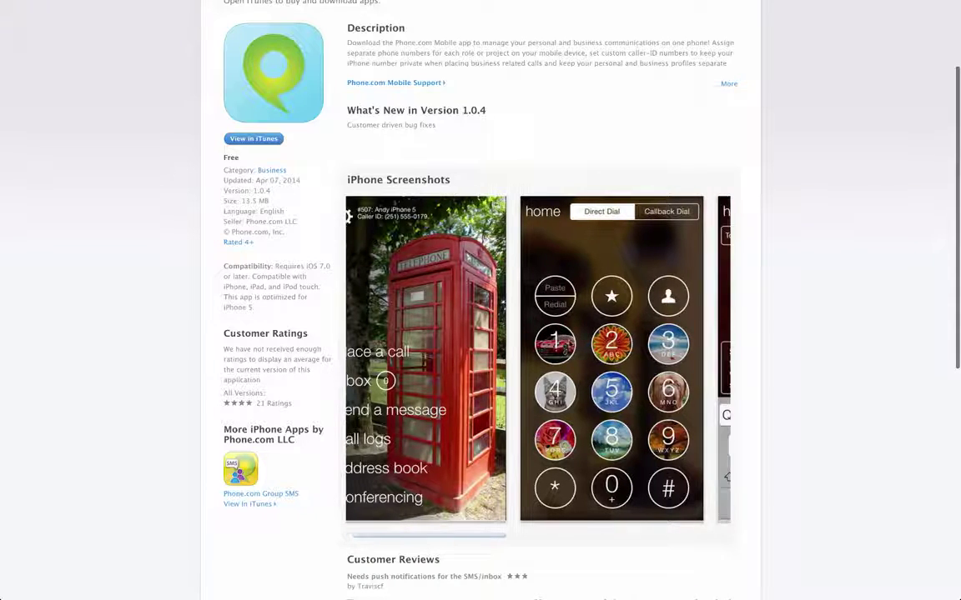
pyautogui.hscroll(5, 538, 359)
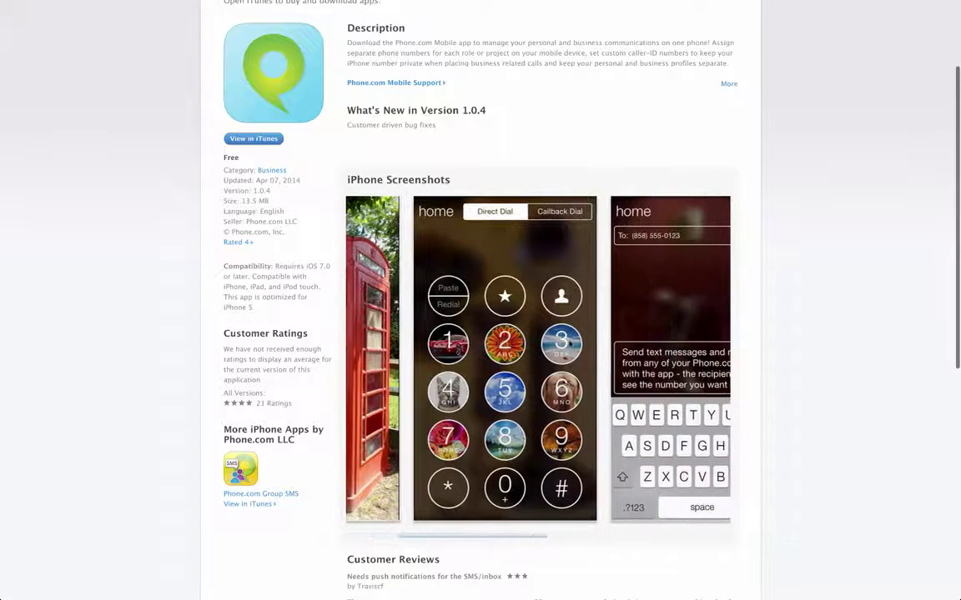
pyautogui.hscroll(5, 571, 344)
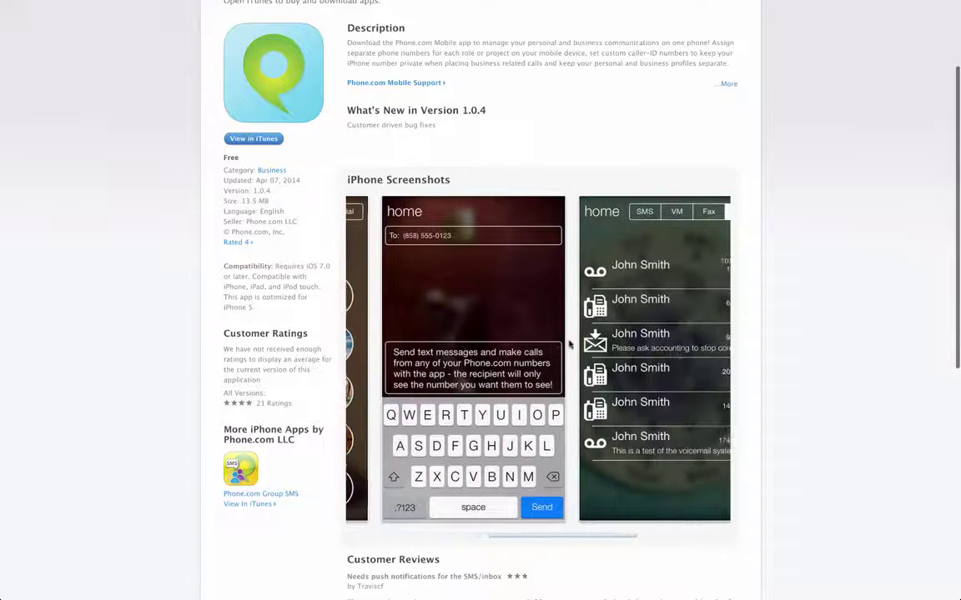
pyautogui.hscroll(3, 570, 344)
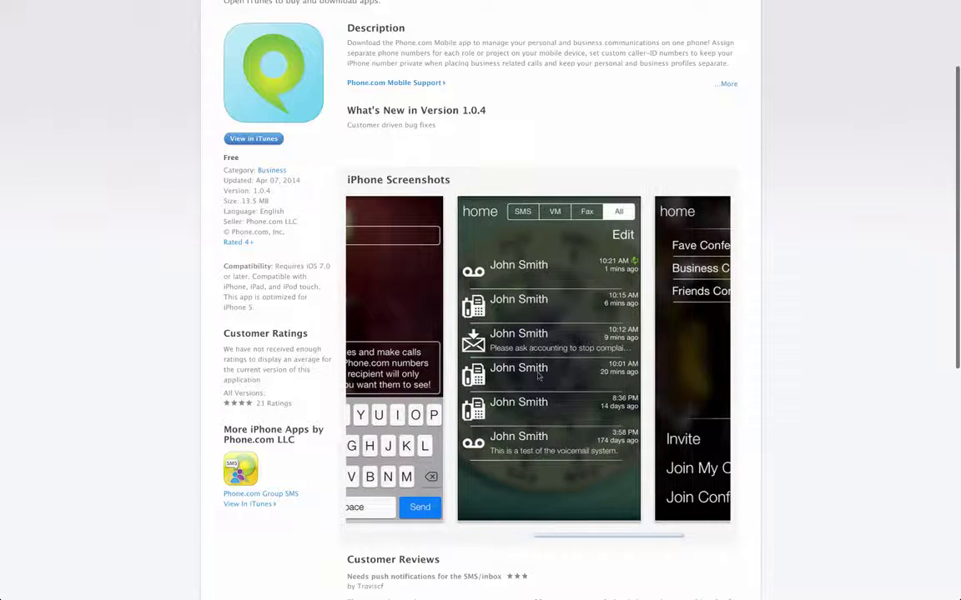
pyautogui.hscroll(3, 538, 378)
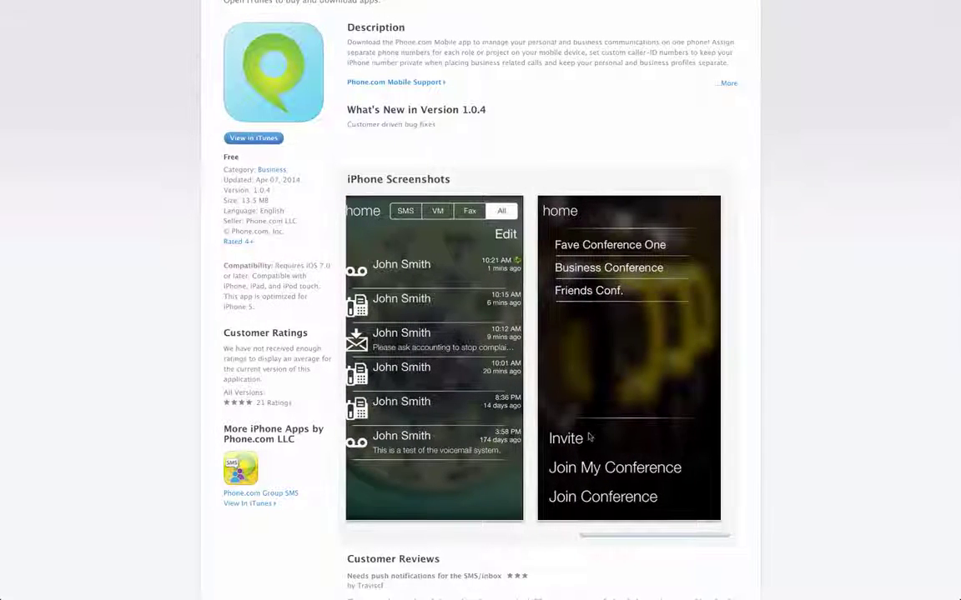
pyautogui.hscroll(-7, 589, 437)
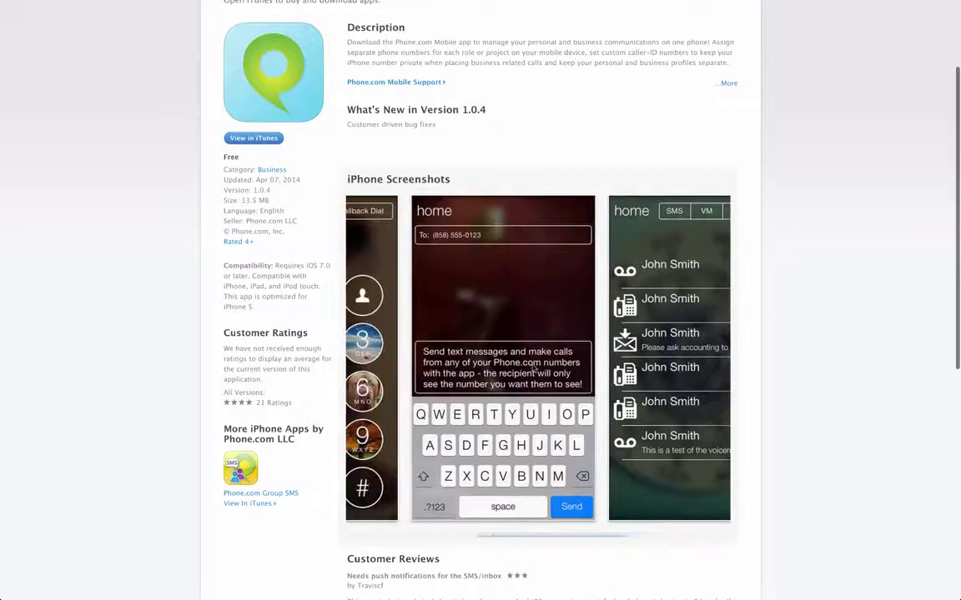
pyautogui.hscroll(-5, 429, 302)
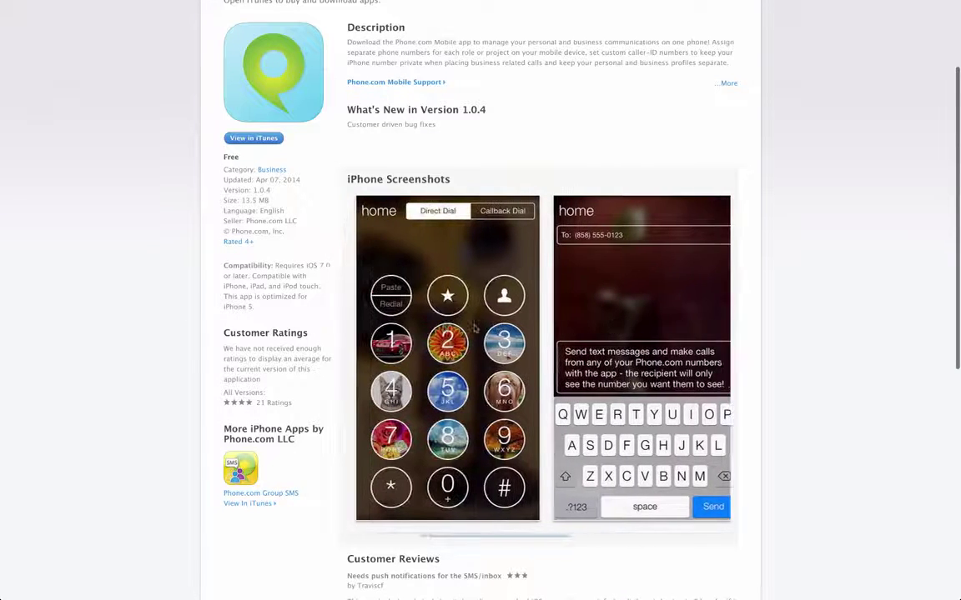
pyautogui.hscroll(-4, 458, 322)
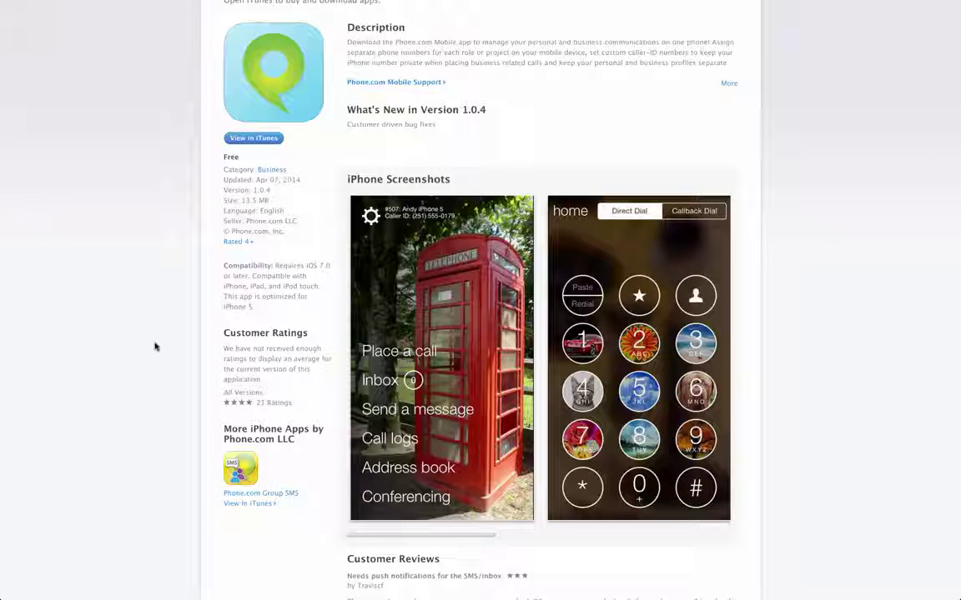
pyautogui.scroll(3, 154, 346)
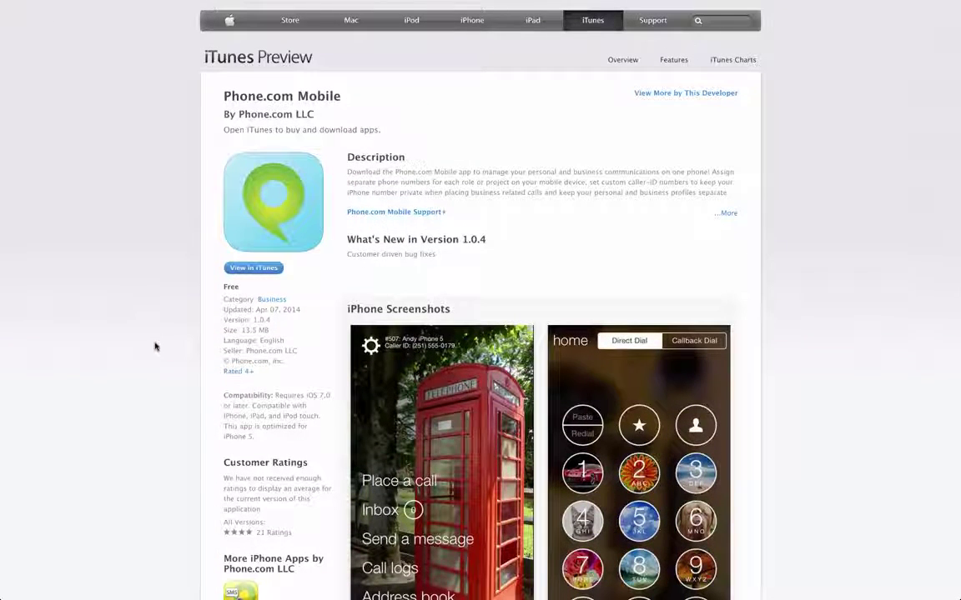
pyautogui.moveTo(197, 1)
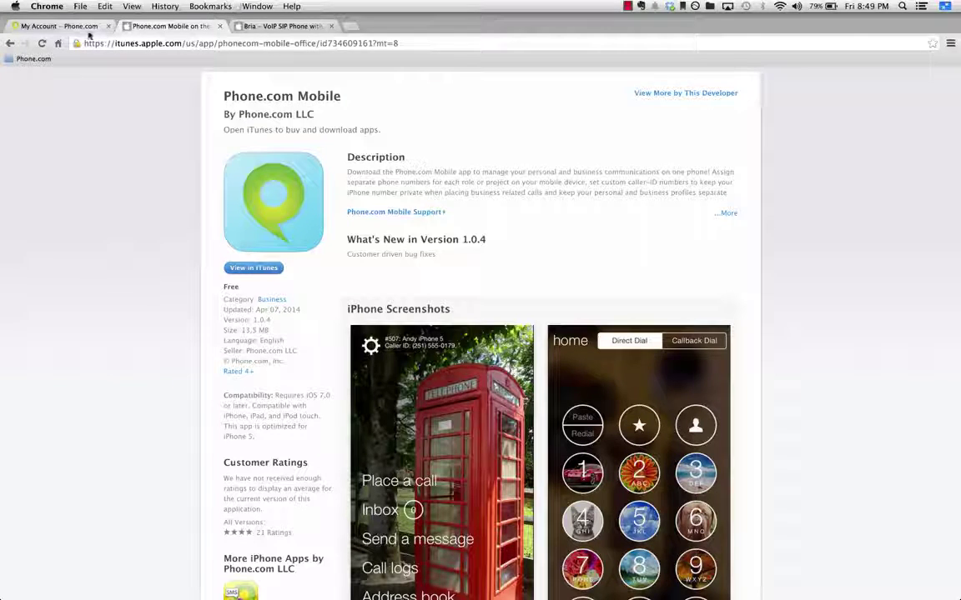
# From My Account, add a Virtual Extension through Configure > Add a User/Extension, creating #501.
pyautogui.click(87, 29)
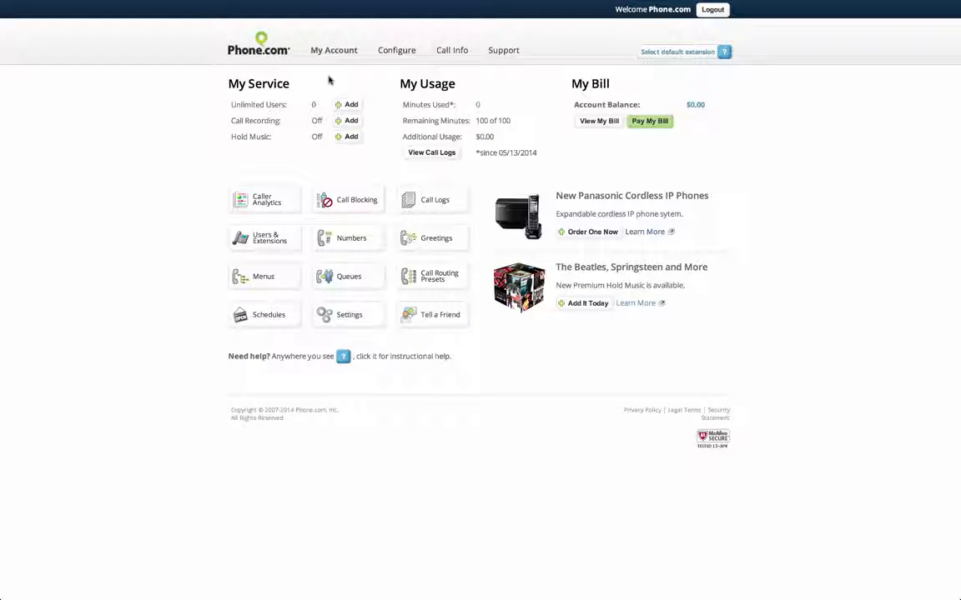
pyautogui.moveTo(401, 54)
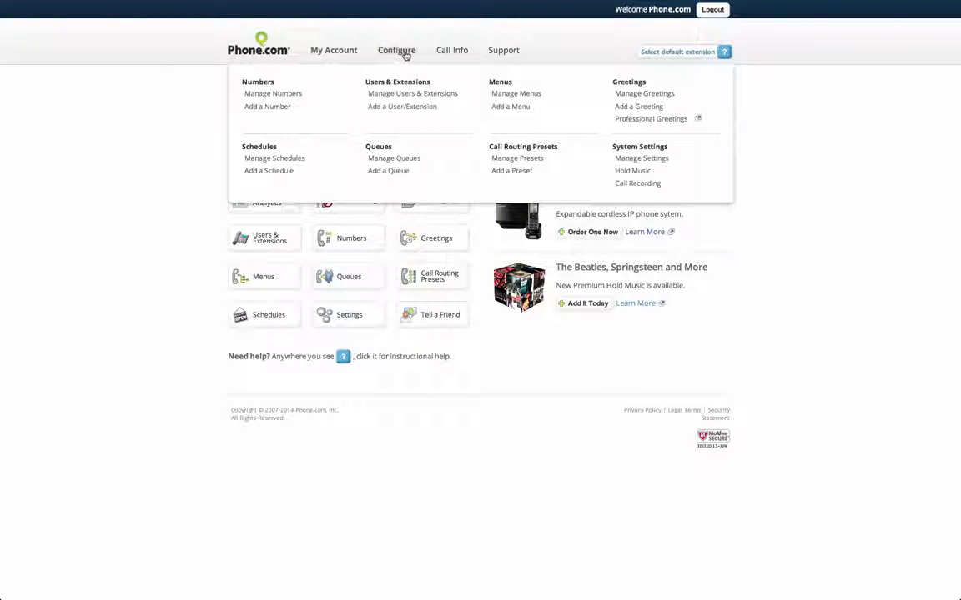
pyautogui.click(411, 108)
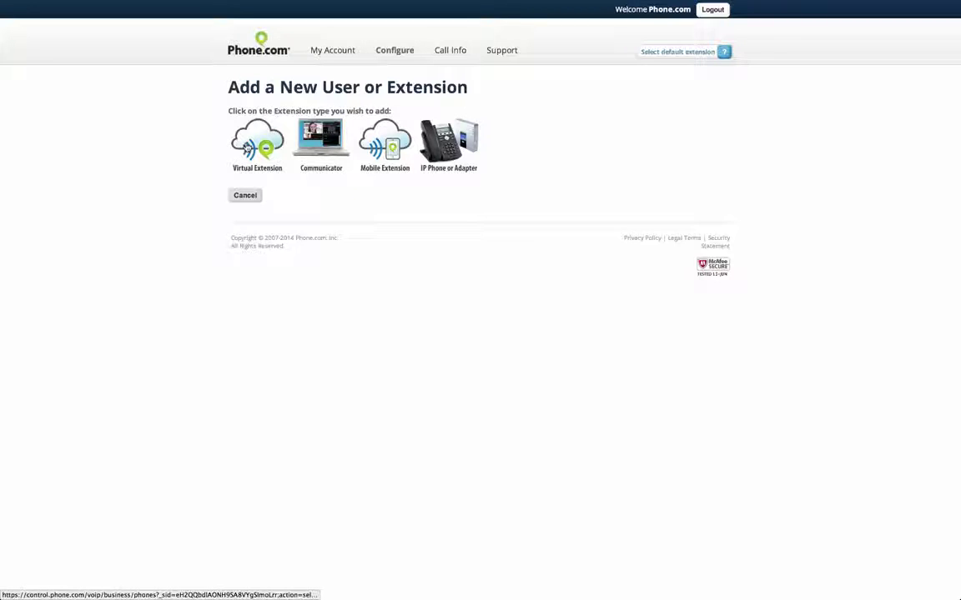
pyautogui.click(248, 146)
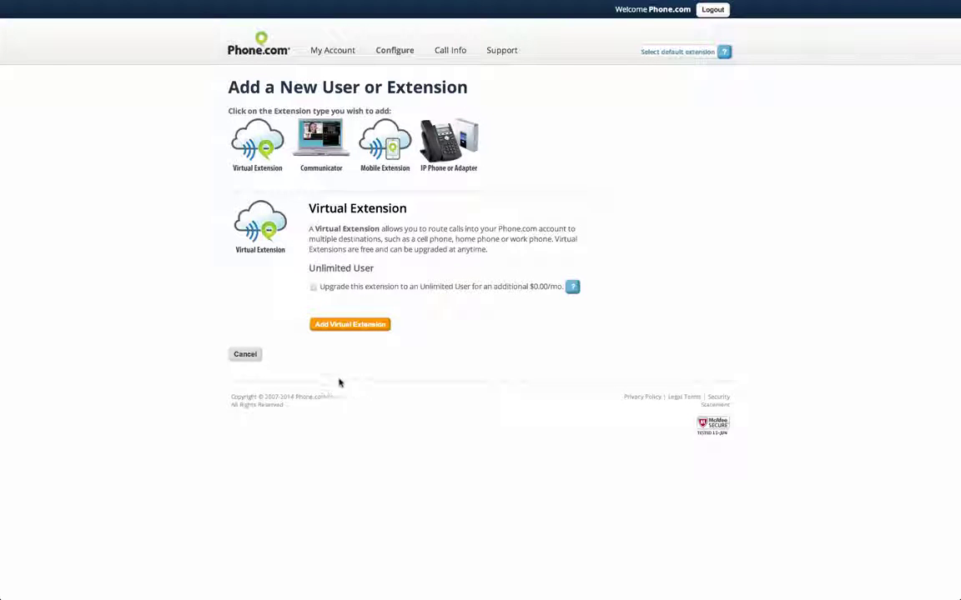
pyautogui.click(346, 326)
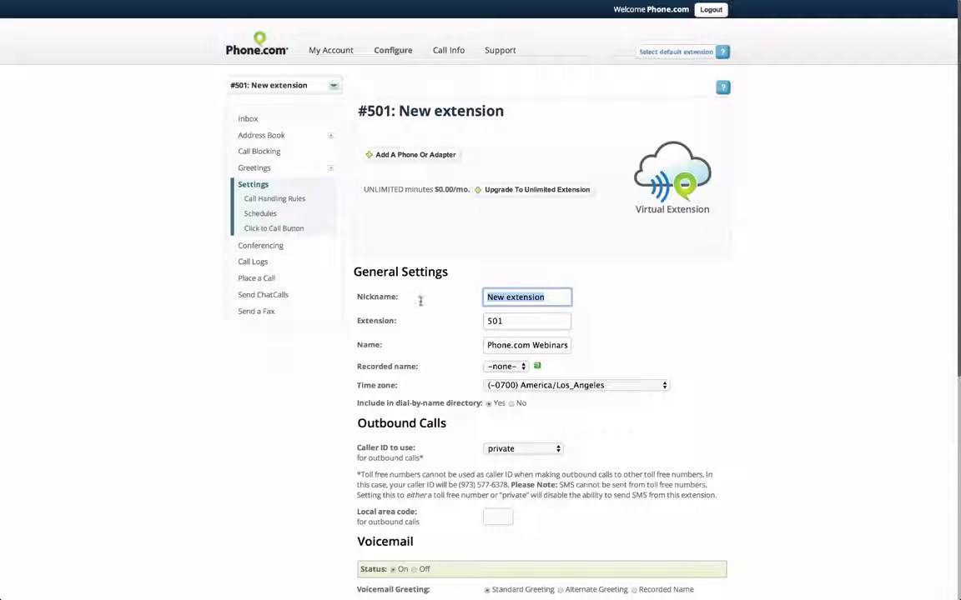
# Keep nickname 'New extension' and set extension 501's outbound caller ID to the account's 800 number.
pyautogui.click(538, 298)
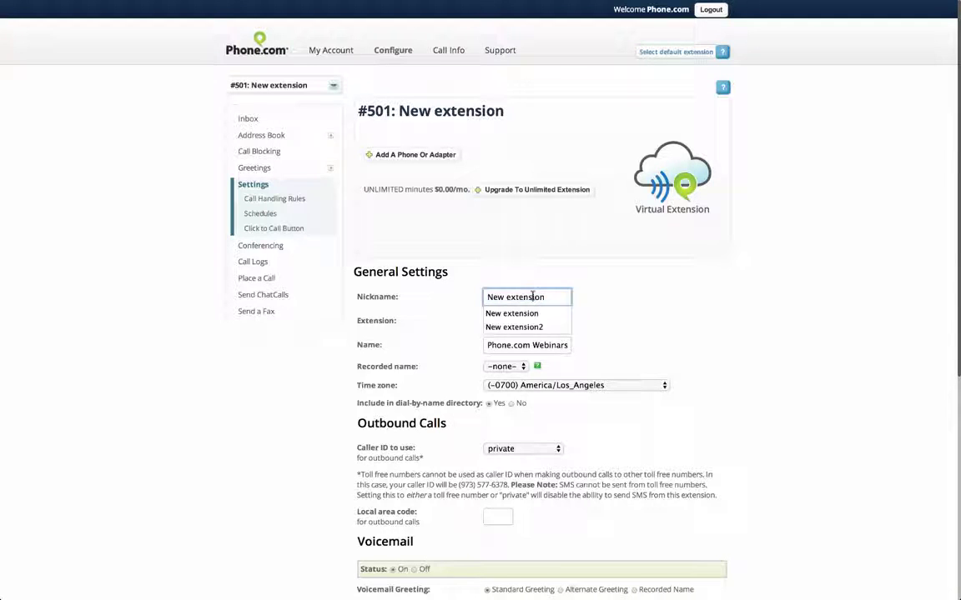
pyautogui.click(458, 354)
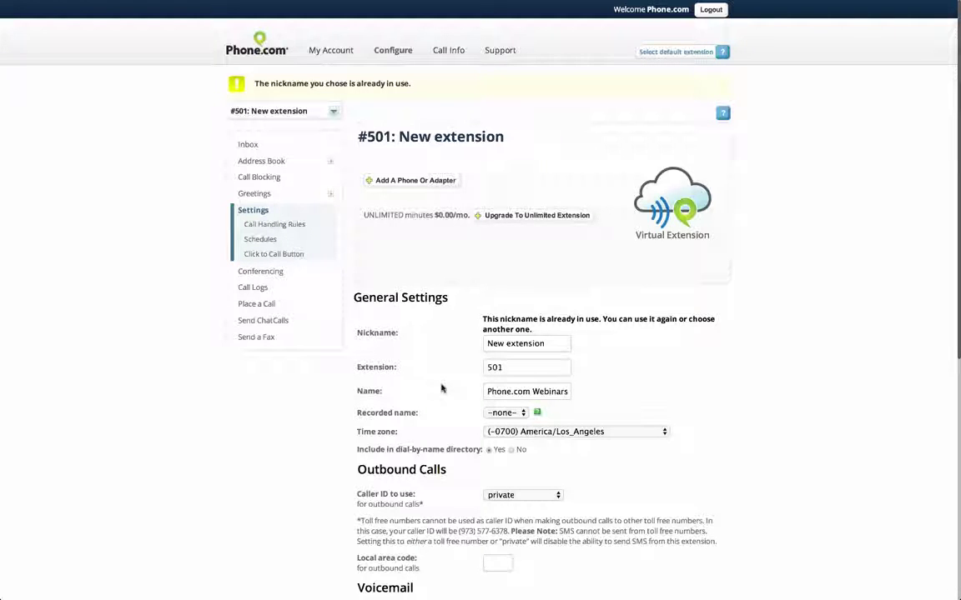
pyautogui.scroll(-2, 442, 389)
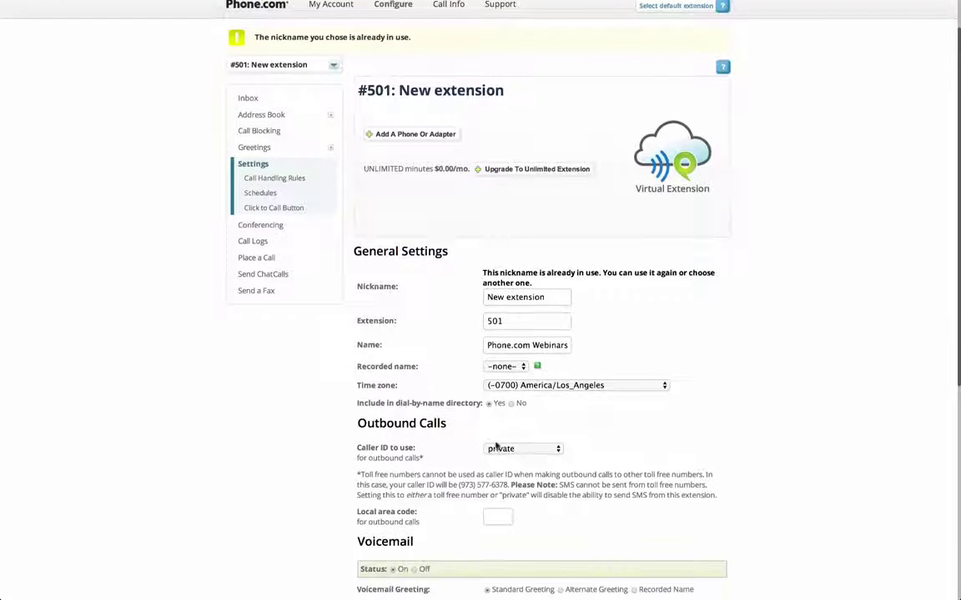
pyautogui.click(501, 448)
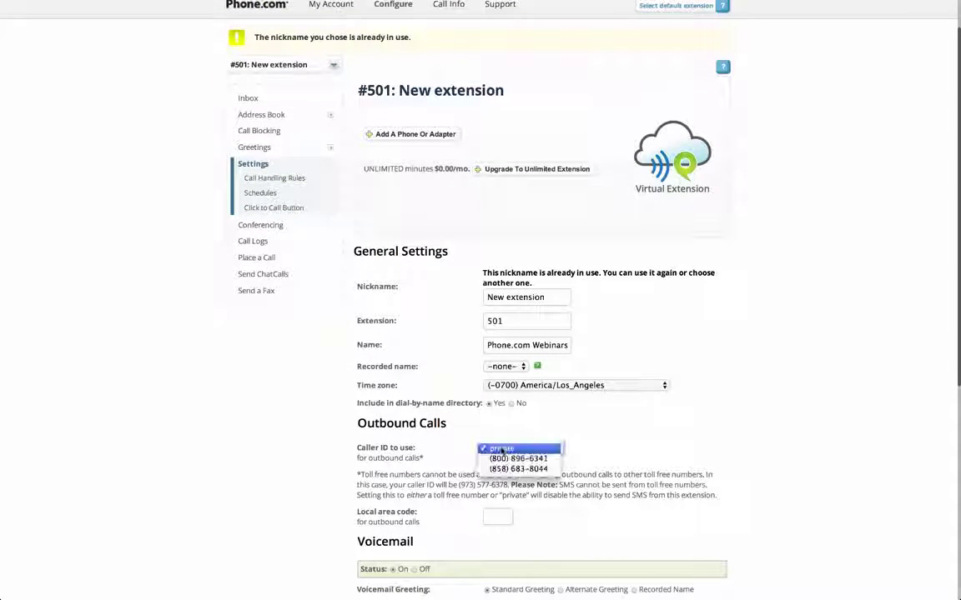
pyautogui.click(493, 459)
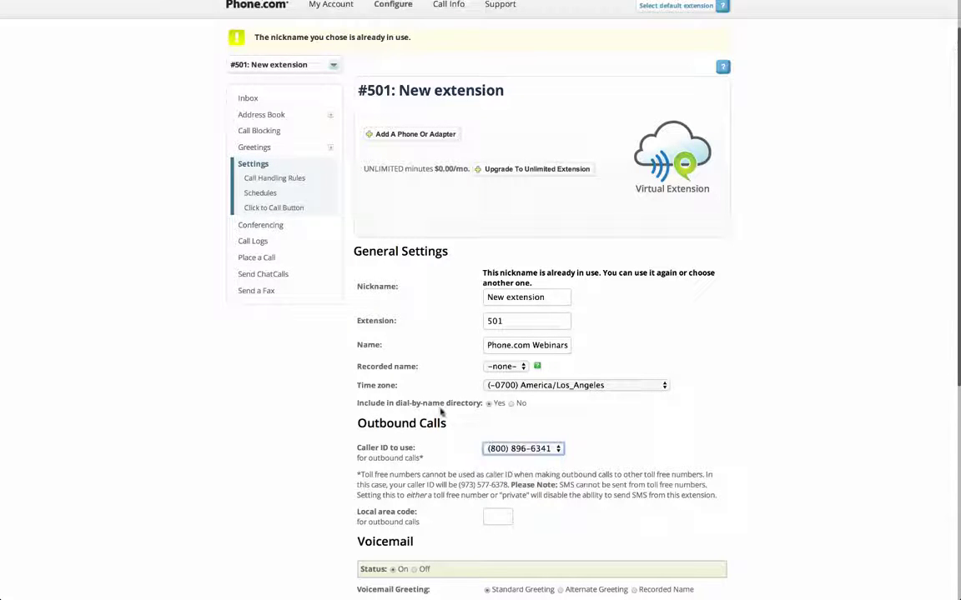
pyautogui.scroll(-5, 441, 411)
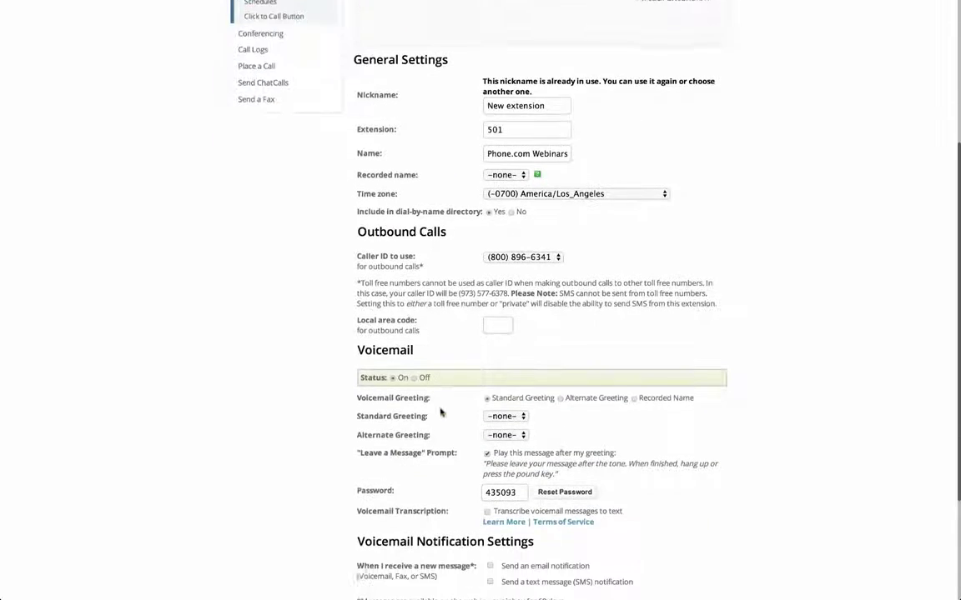
pyautogui.scroll(2, 441, 412)
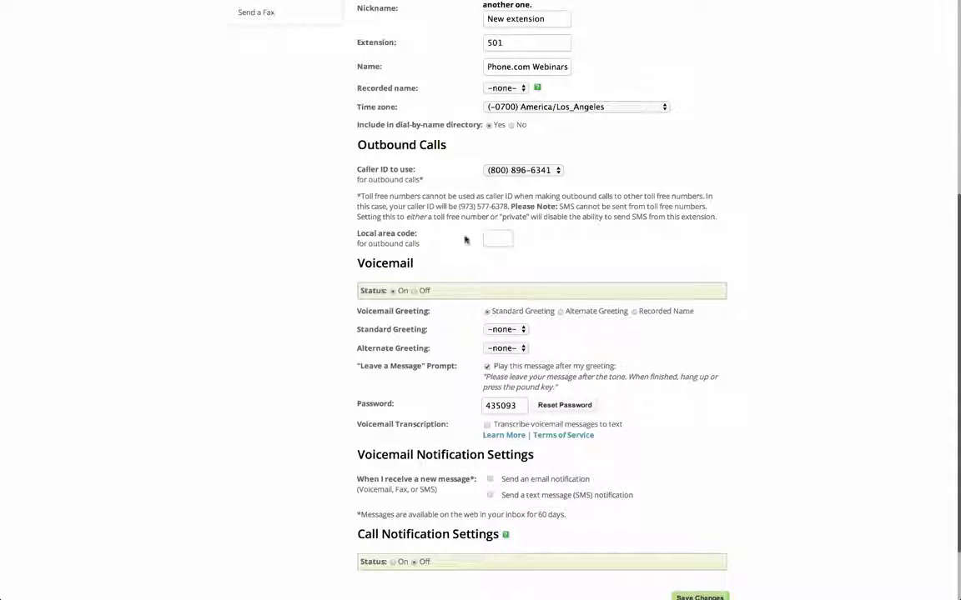
pyautogui.moveTo(442, 36)
pyautogui.scroll(6, 444, 123)
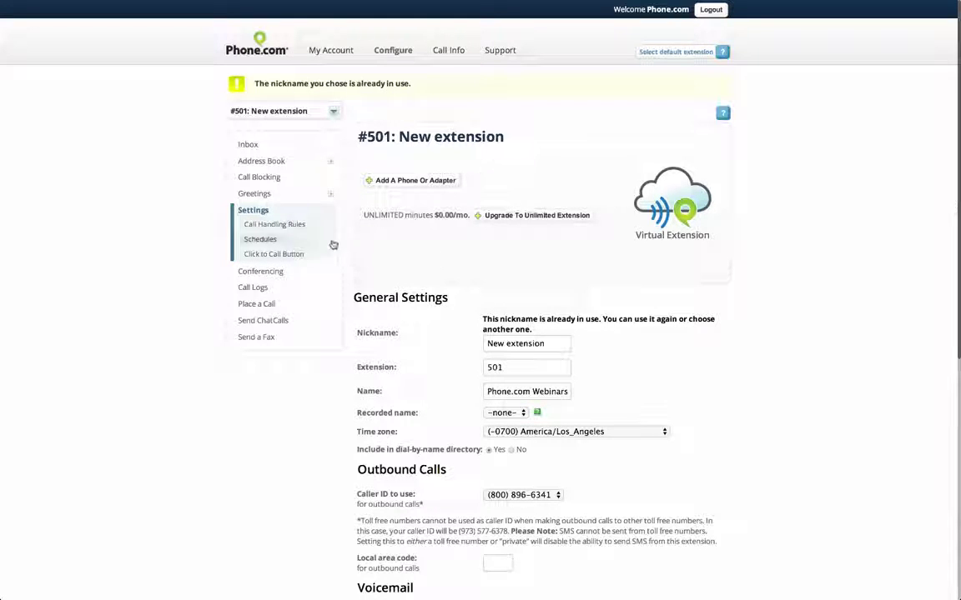
# Set #501's Call Handling Rule to Leave Voicemail in New extension (501) and save it.
pyautogui.click(302, 227)
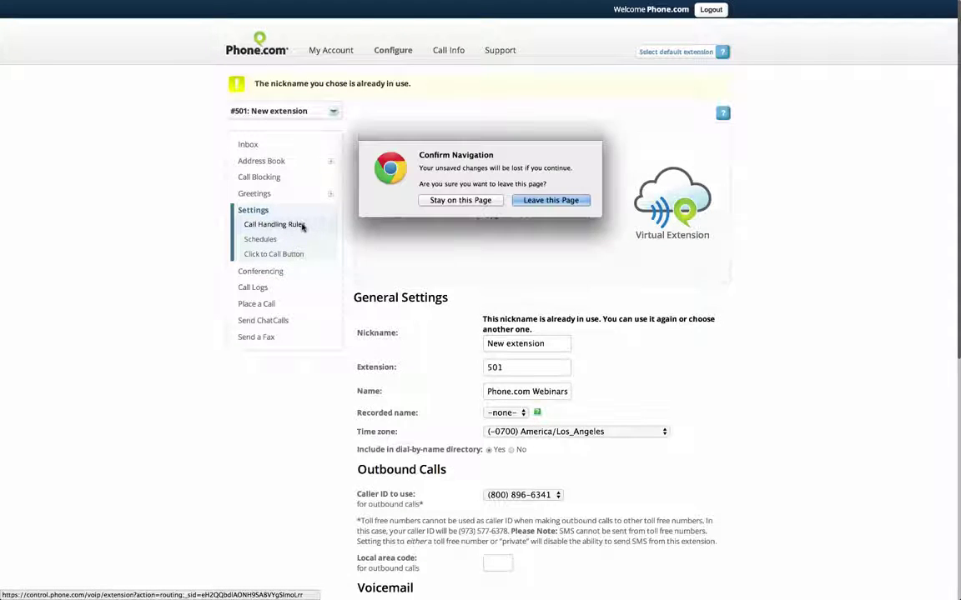
pyautogui.click(541, 201)
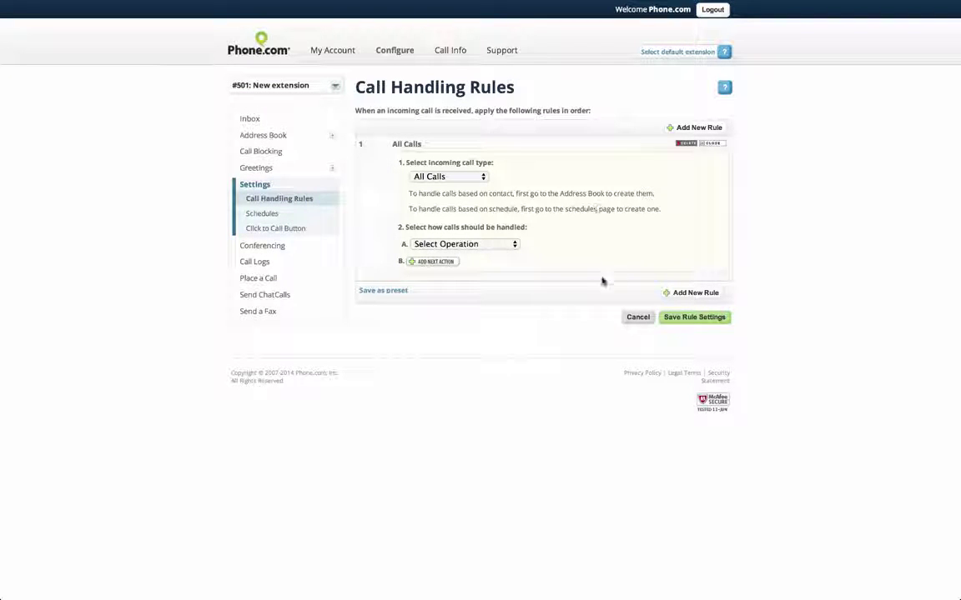
pyautogui.click(493, 246)
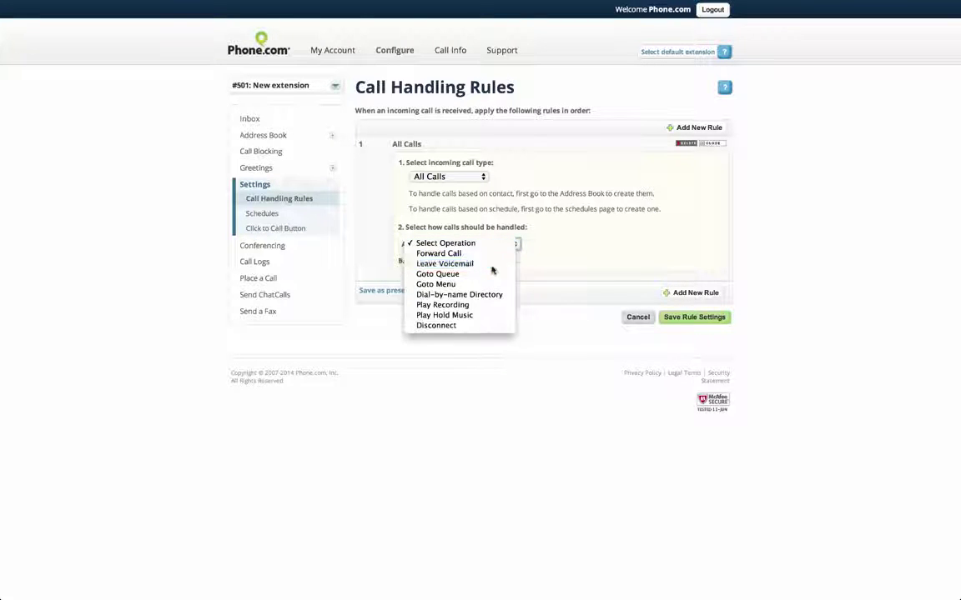
pyautogui.click(493, 265)
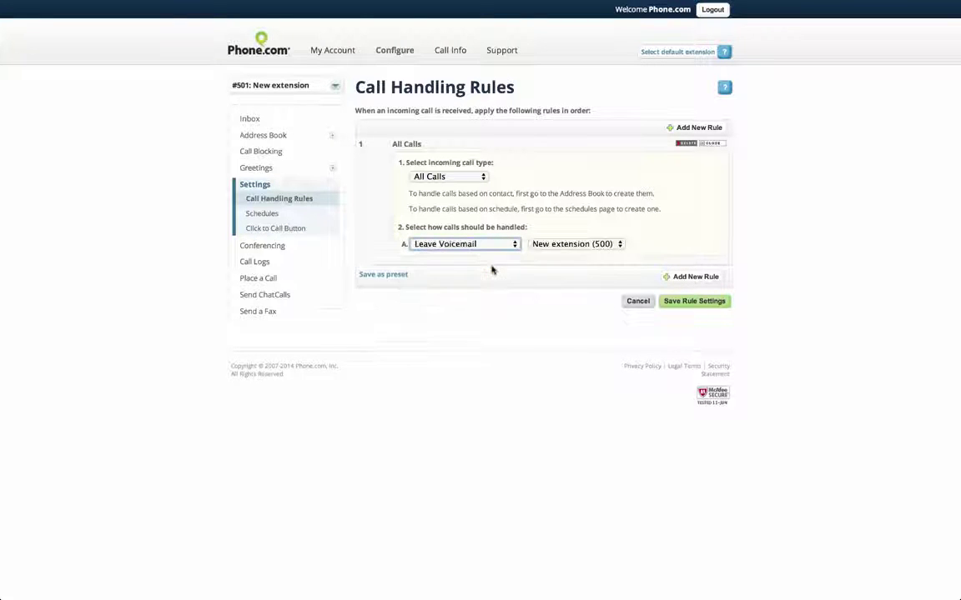
pyautogui.click(574, 244)
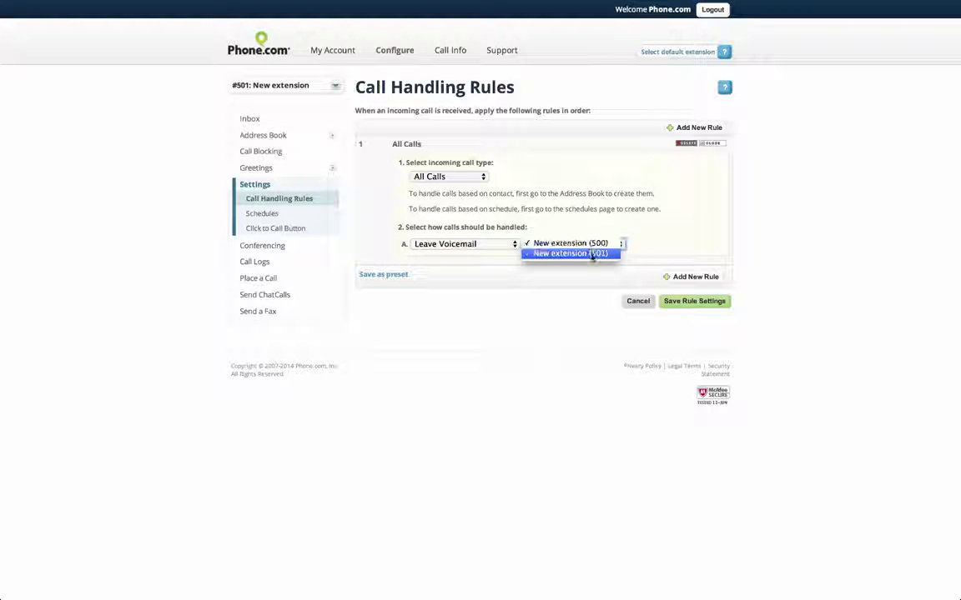
pyautogui.click(592, 256)
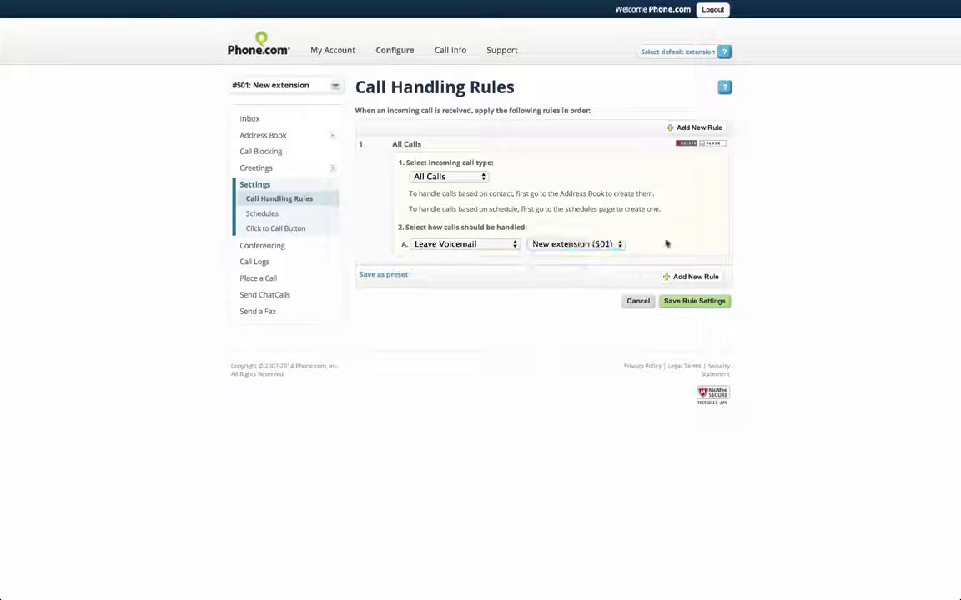
pyautogui.click(692, 301)
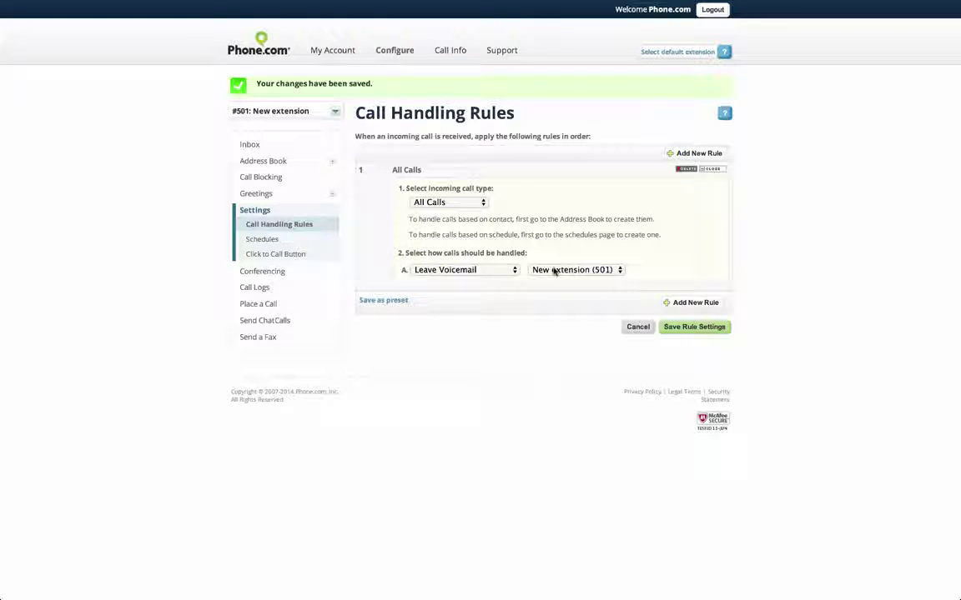
# Make action A forward calls to the 858 number with ring tone, and action B leave voicemail in box 501.
pyautogui.click(466, 274)
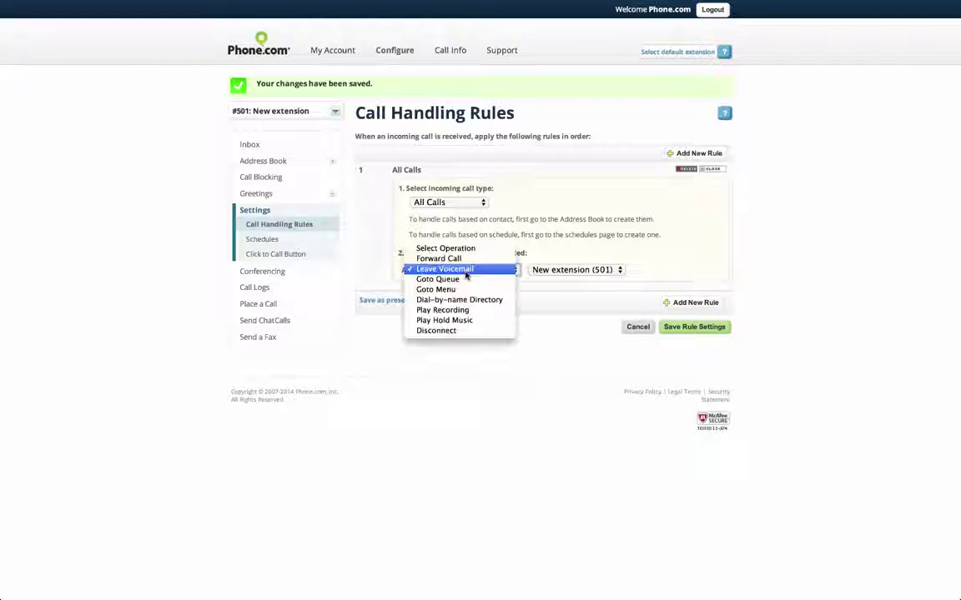
pyautogui.press('Escape')
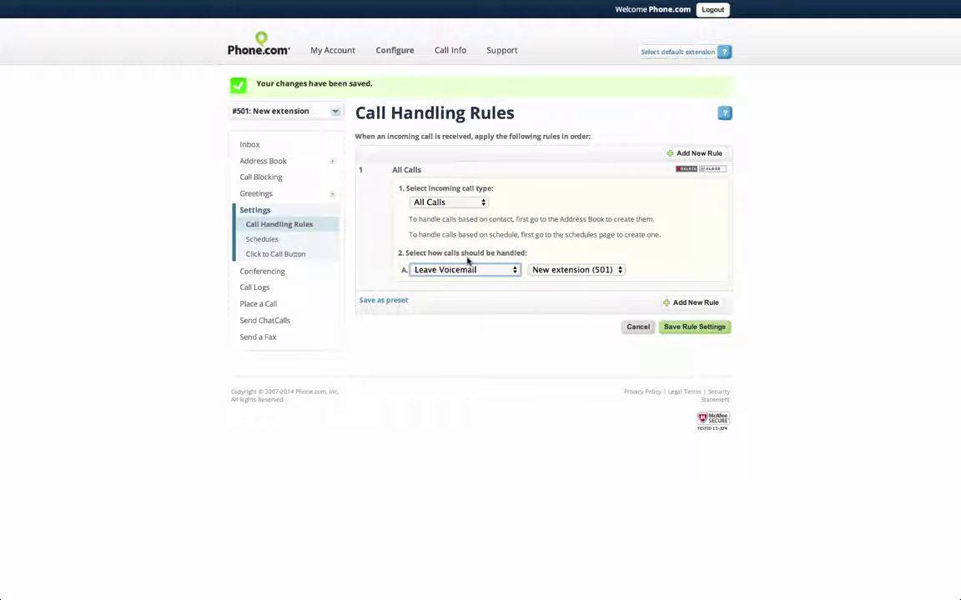
pyautogui.click(538, 299)
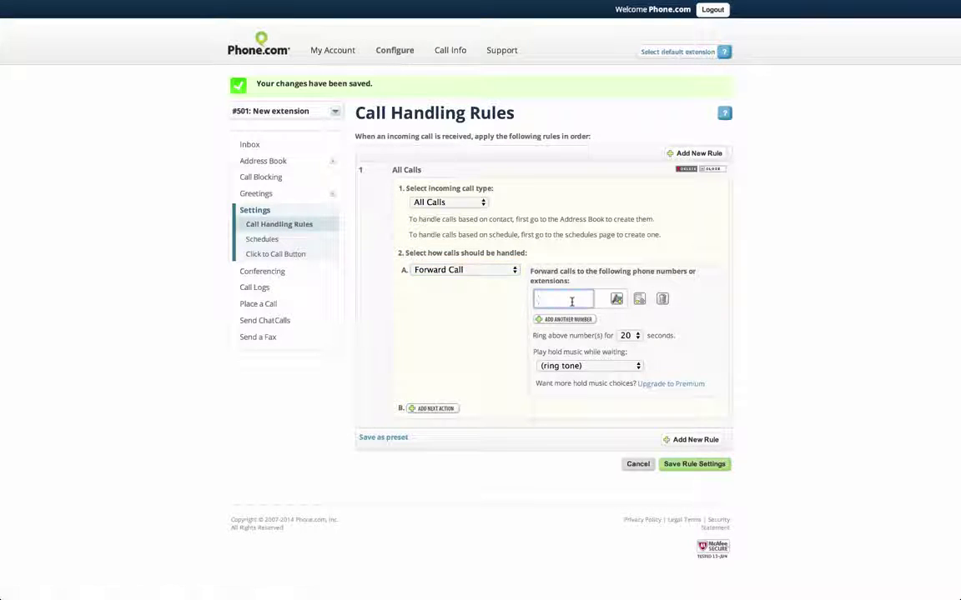
pyautogui.click(541, 338)
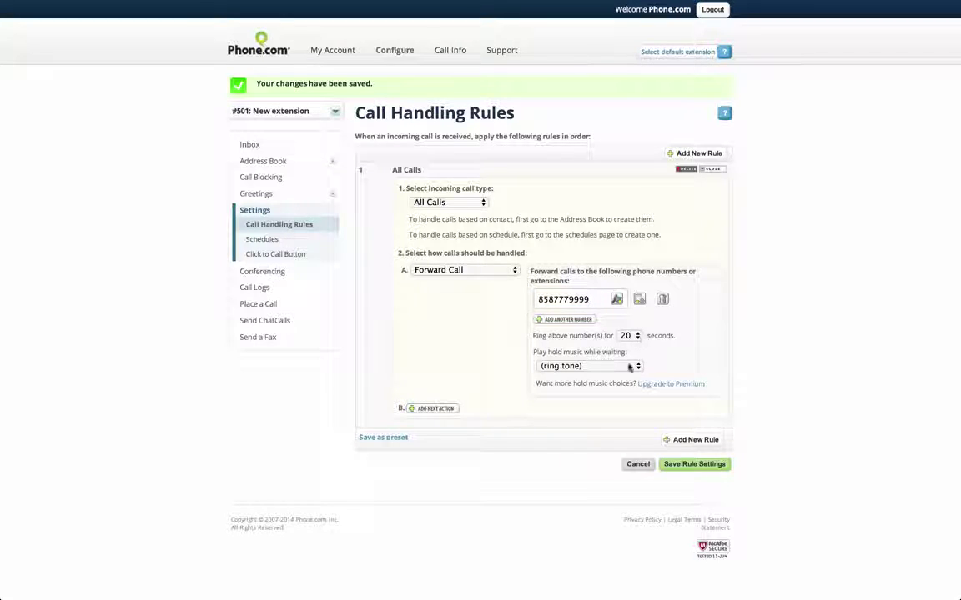
pyautogui.click(588, 365)
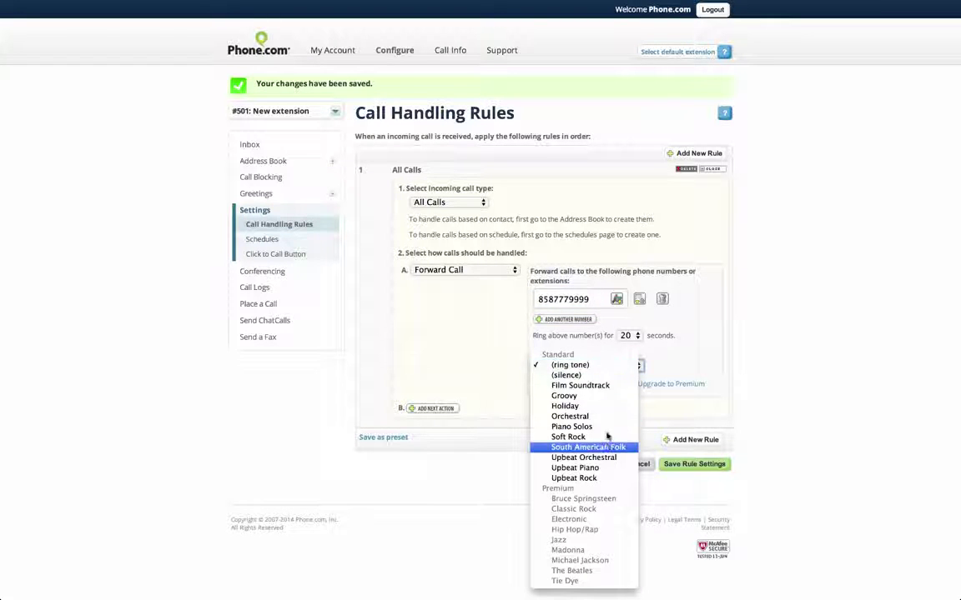
pyautogui.click(589, 365)
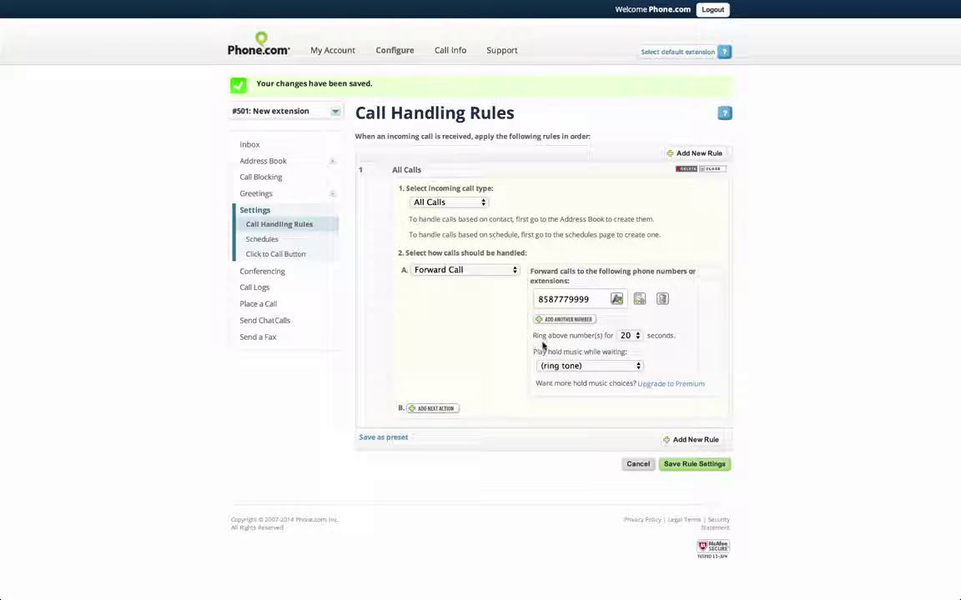
pyautogui.click(440, 409)
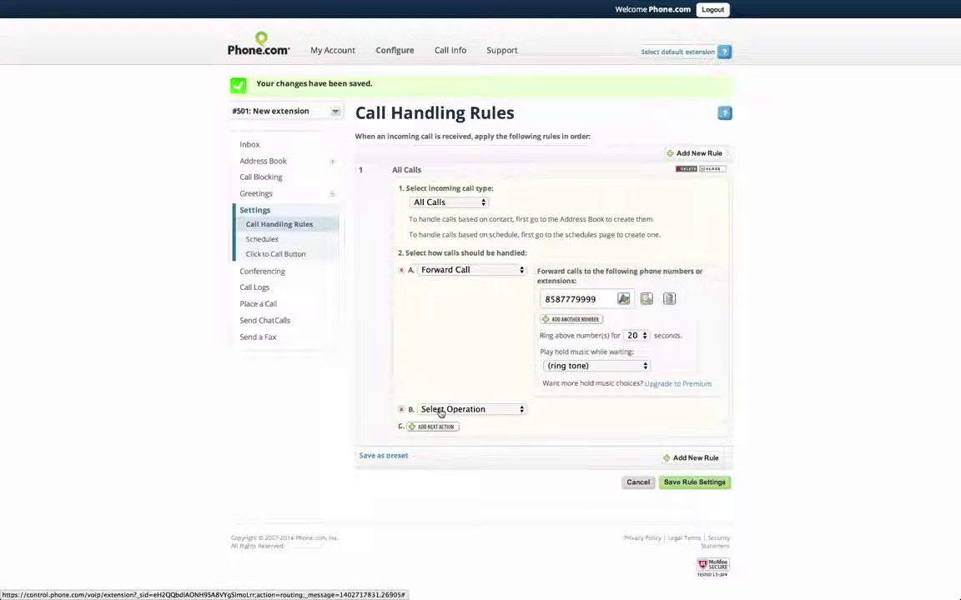
pyautogui.click(490, 410)
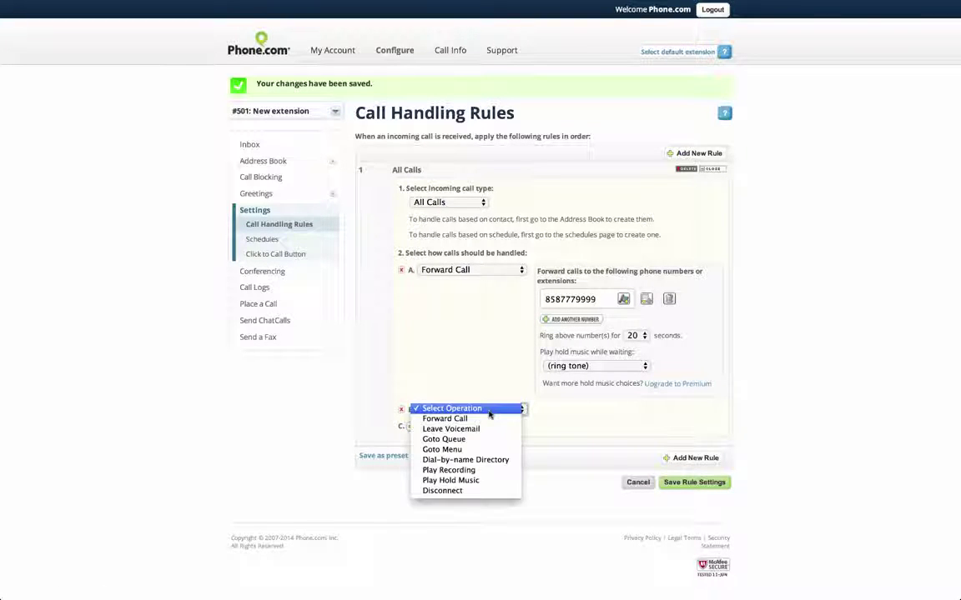
pyautogui.click(492, 429)
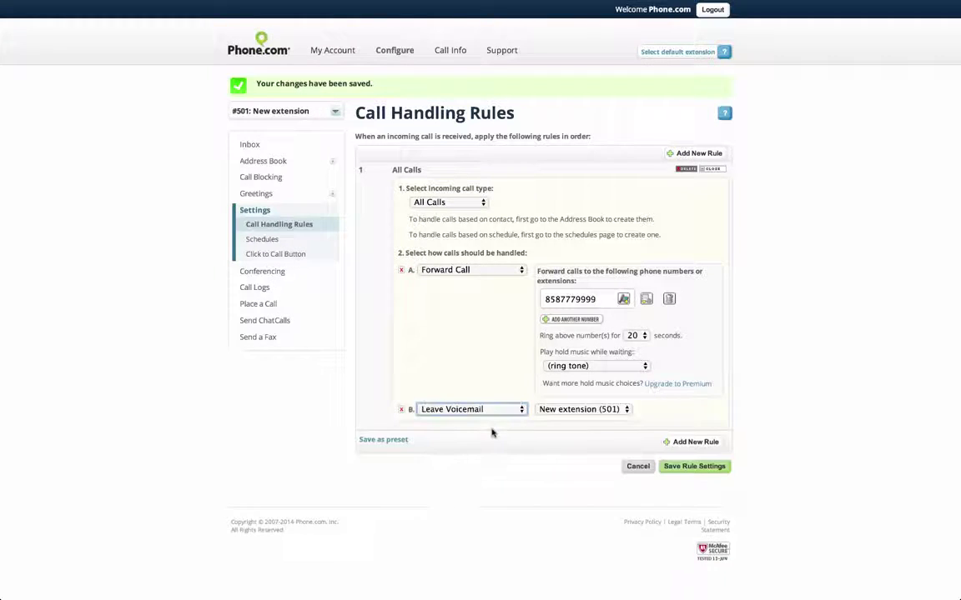
pyautogui.click(569, 412)
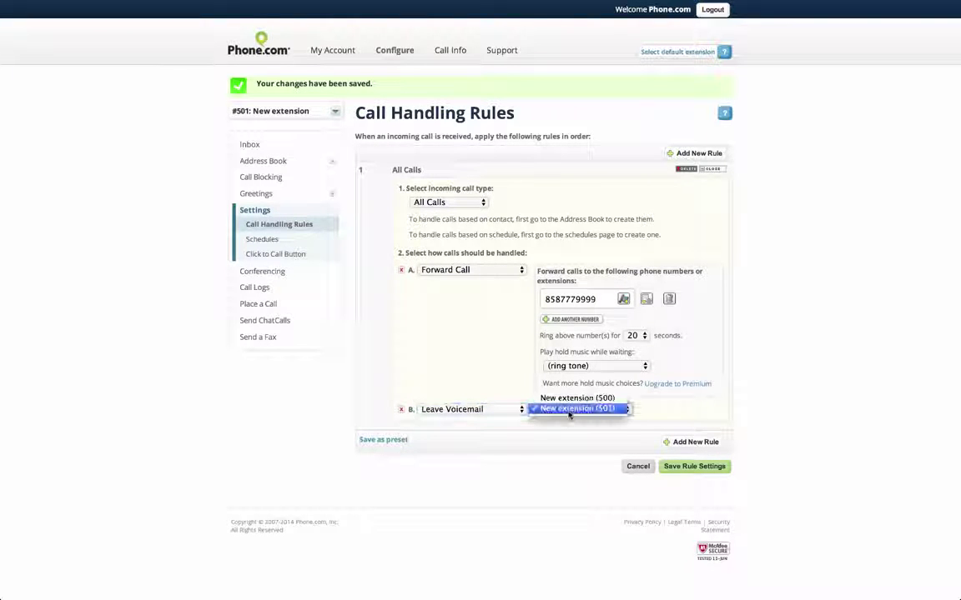
pyautogui.click(570, 409)
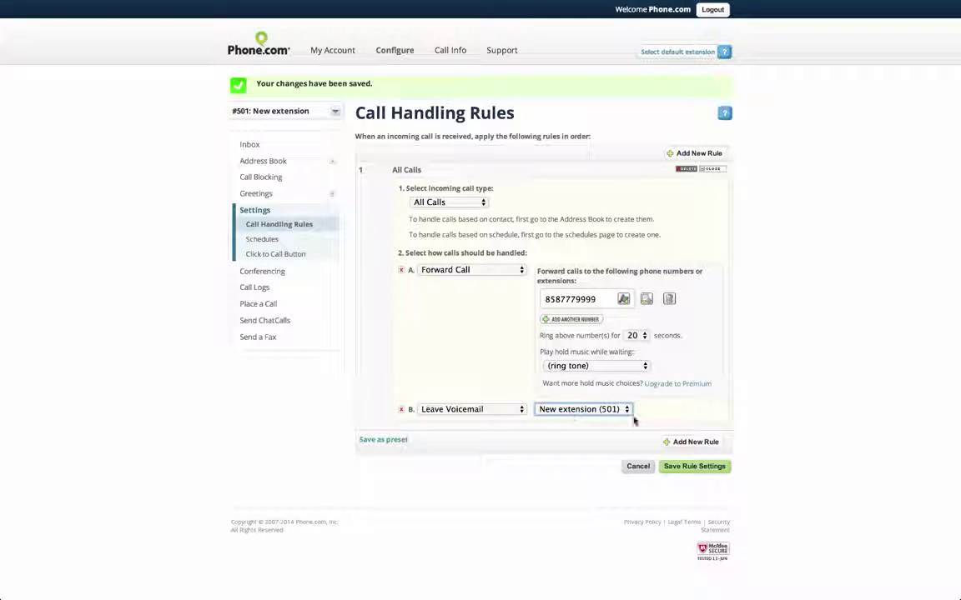
# Save #501's rule: forward for 20 seconds with ring tone, then voicemail.
pyautogui.click(674, 467)
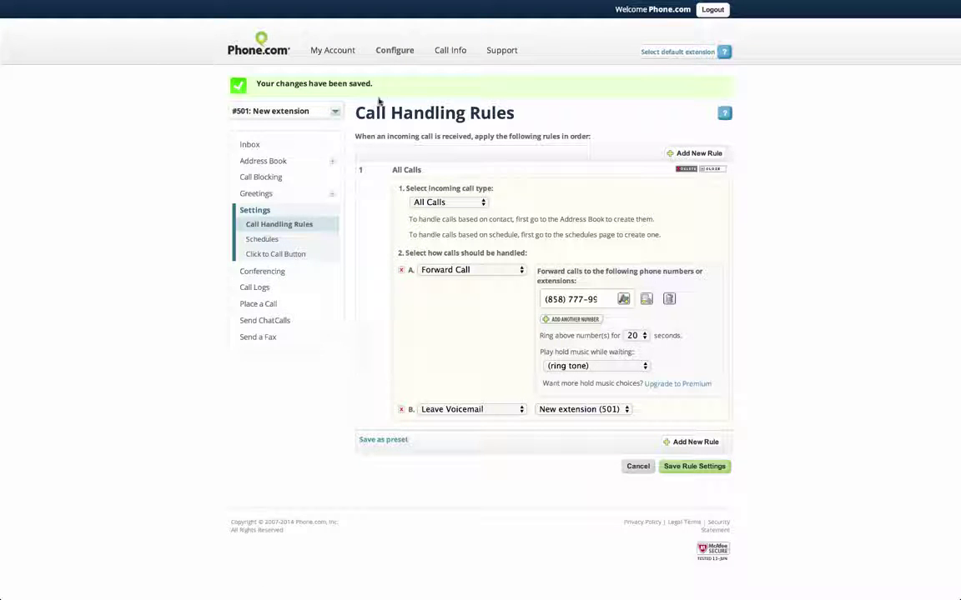
# Open Manage Numbers to view the account's two active, unassigned phone numbers.
pyautogui.moveTo(394, 57)
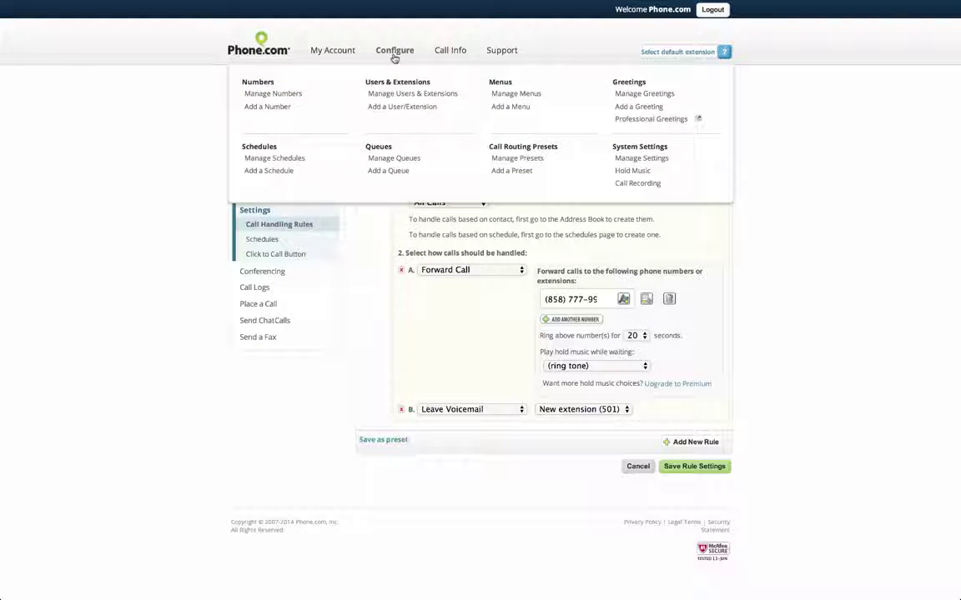
pyautogui.click(277, 95)
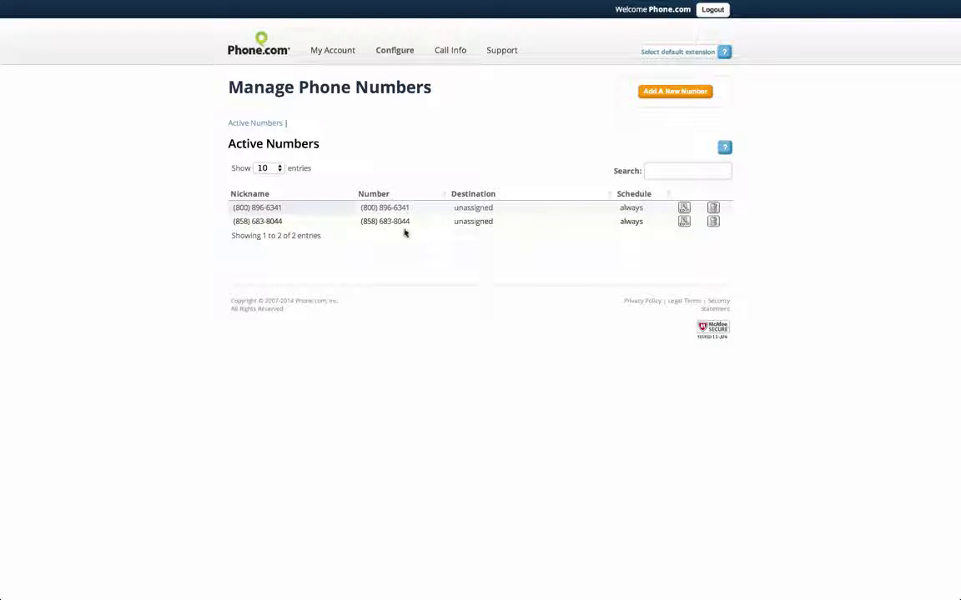
pyautogui.moveTo(394, 54)
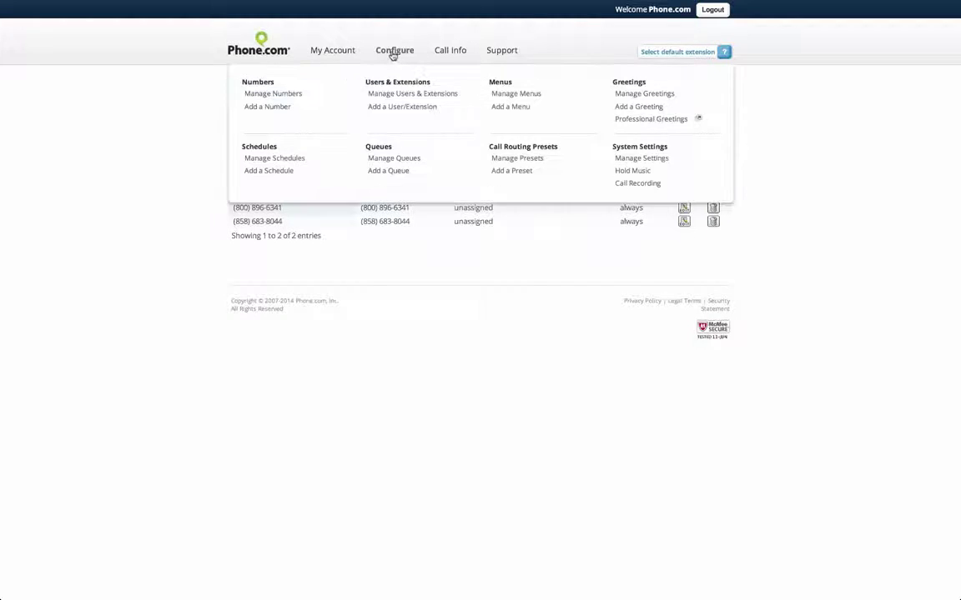
# Open Manage Users & Extensions to list virtual extensions 500 and 501.
pyautogui.click(404, 97)
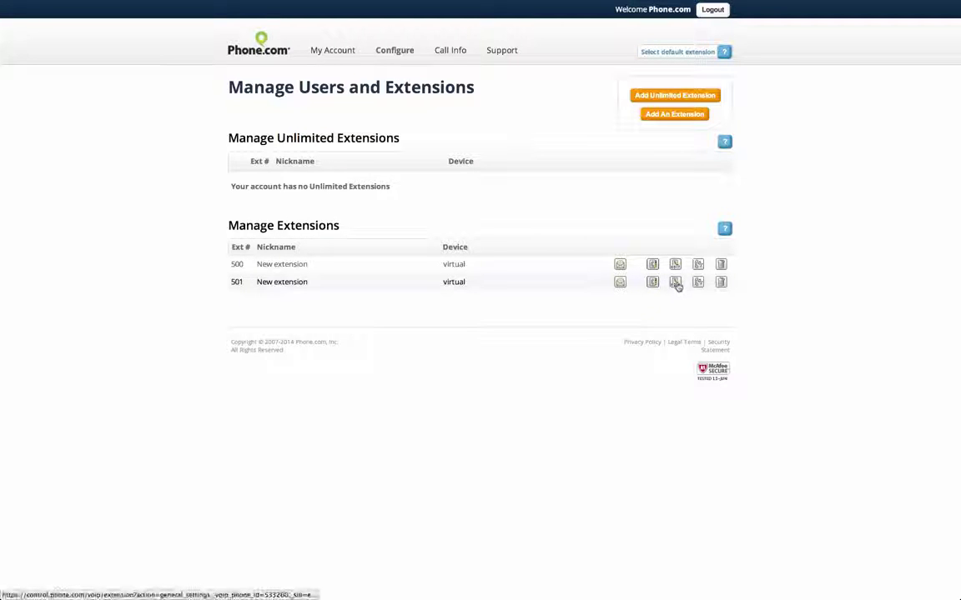
# Replace extension 501's voicemail password with a new one and save the settings.
pyautogui.click(675, 282)
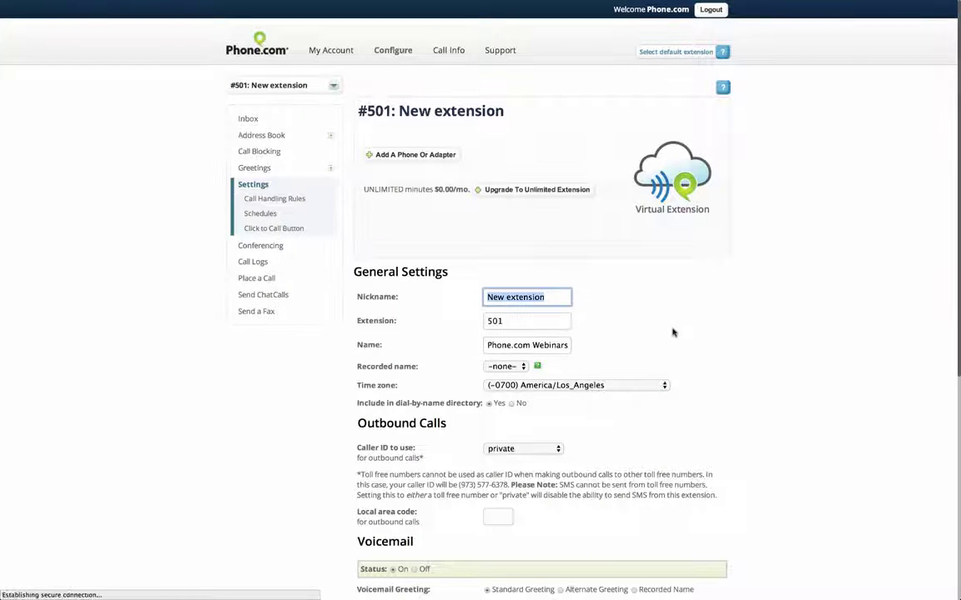
pyautogui.scroll(-5, 673, 332)
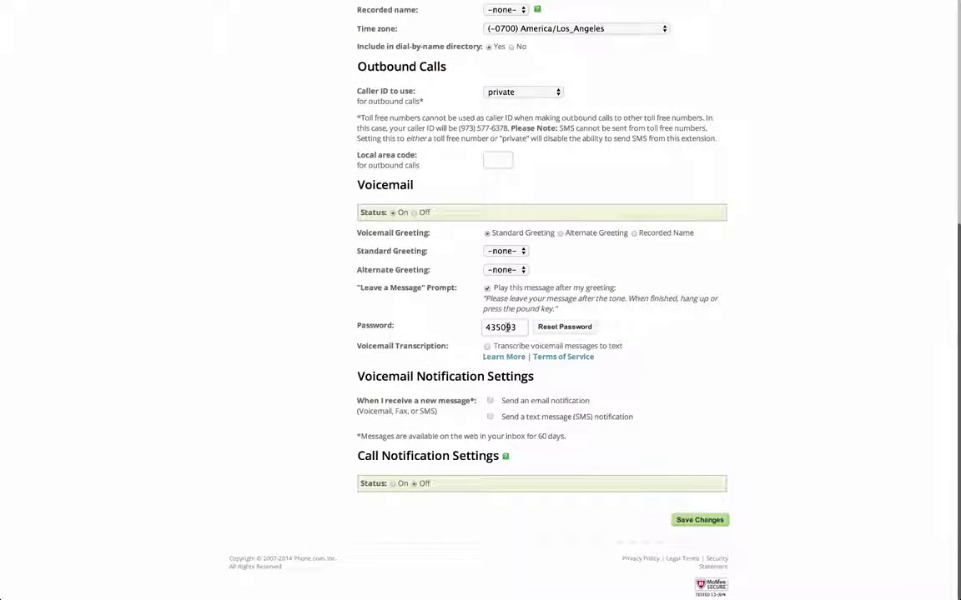
pyautogui.scroll(1, 509, 327)
pyautogui.doubleClick(510, 372)
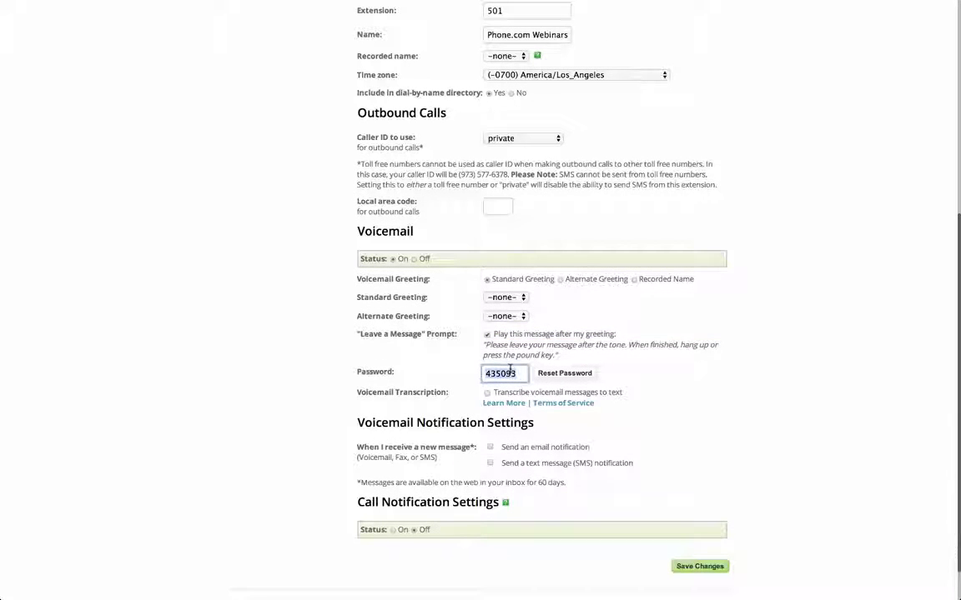
pyautogui.click(510, 373)
pyautogui.write('1234')
pyautogui.click(703, 517)
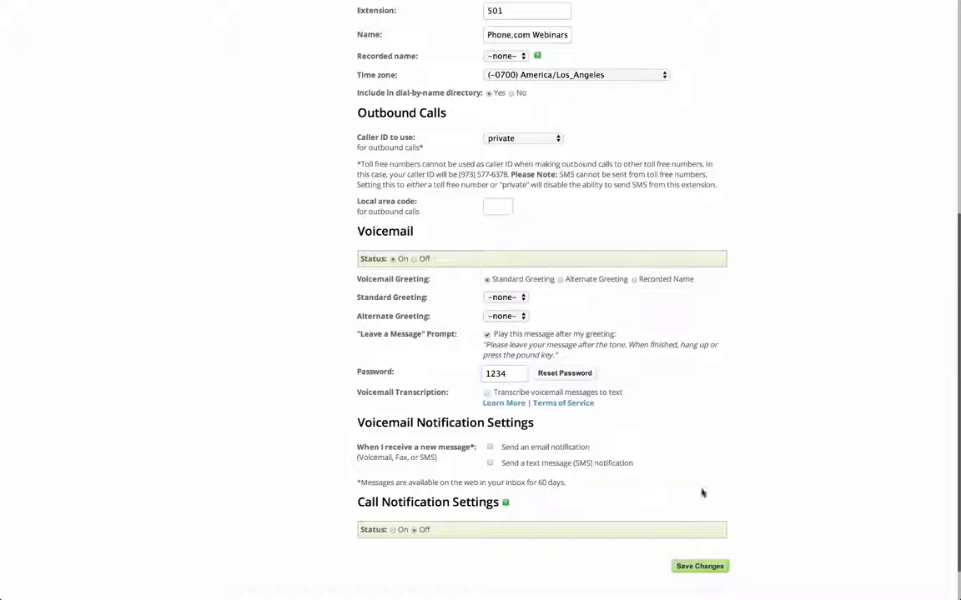
pyautogui.click(701, 567)
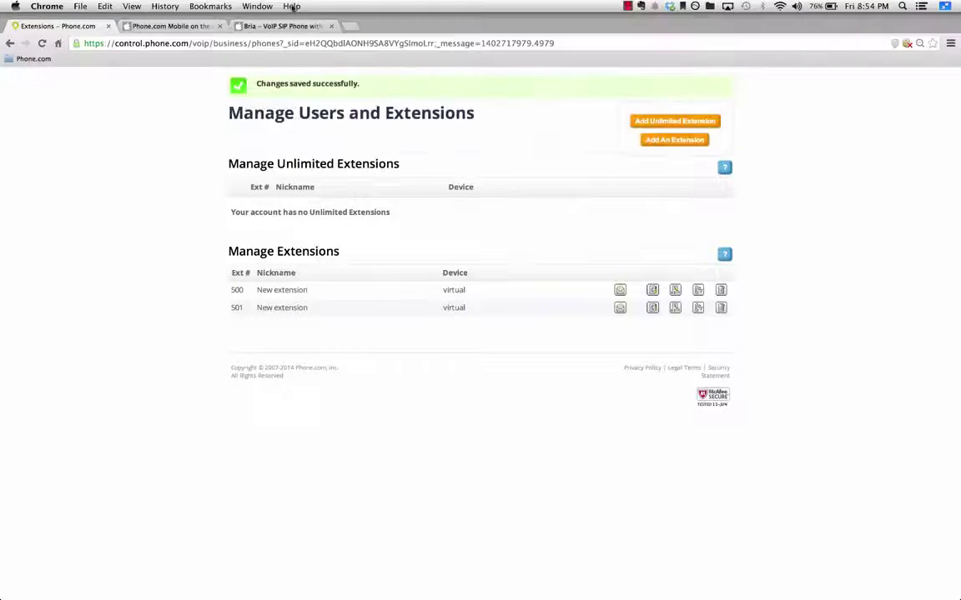
pyautogui.click(287, 28)
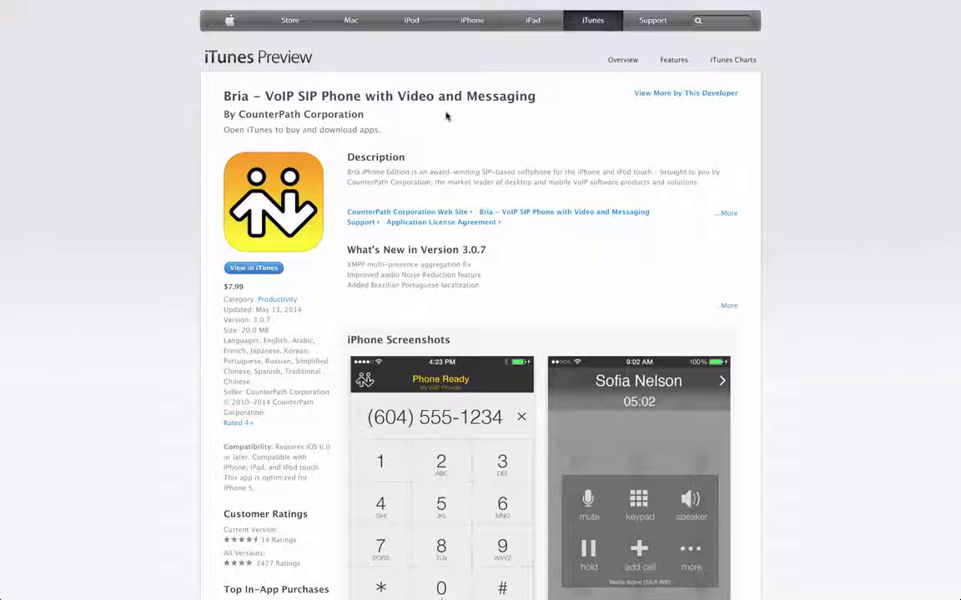
pyautogui.scroll(-1, 480, 190)
pyautogui.scroll(-3, 480, 190)
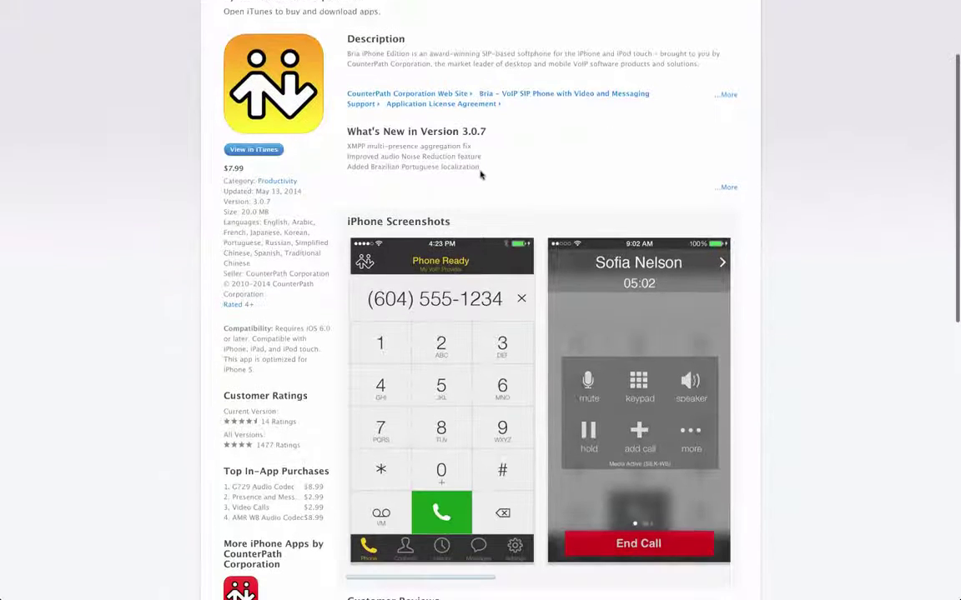
pyautogui.scroll(-1, 482, 175)
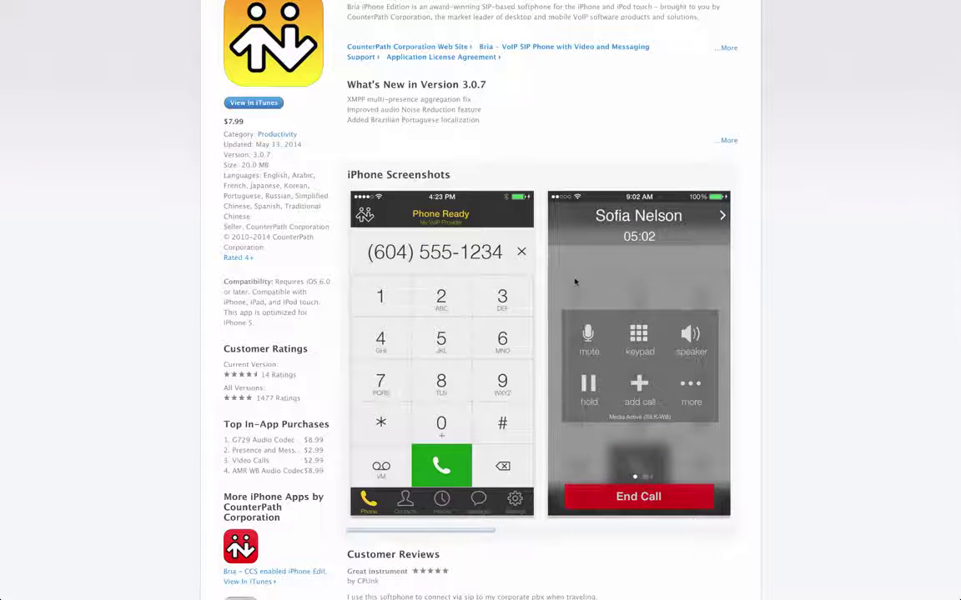
pyautogui.hscroll(3, 573, 280)
pyautogui.hscroll(15, 574, 280)
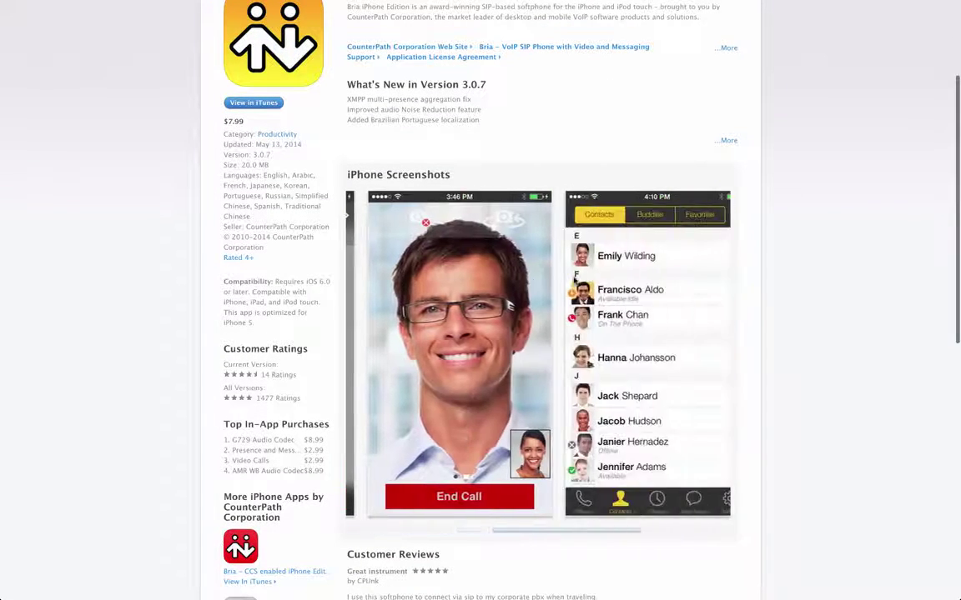
pyautogui.hscroll(-15, 574, 281)
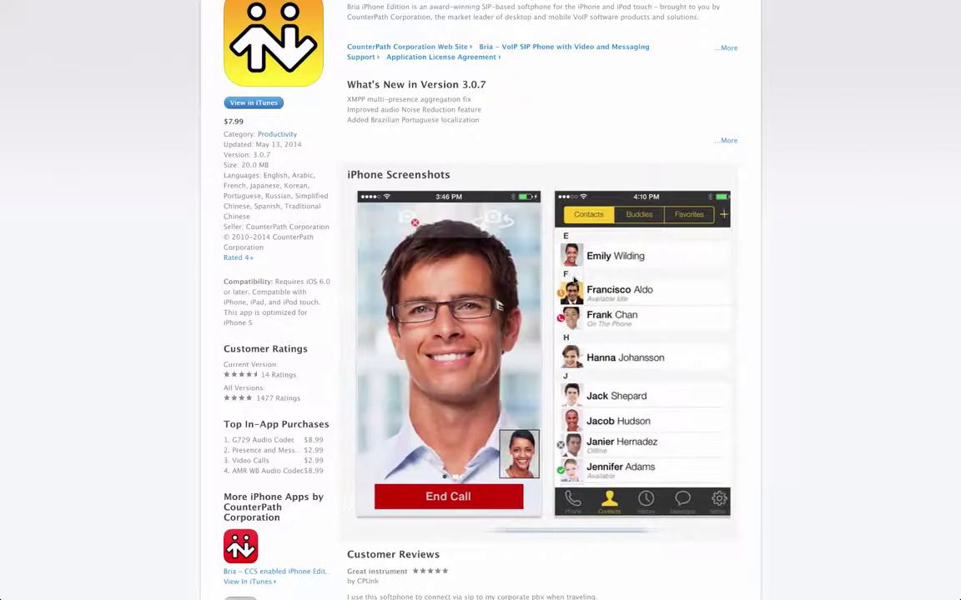
pyautogui.hscroll(-2, 573, 279)
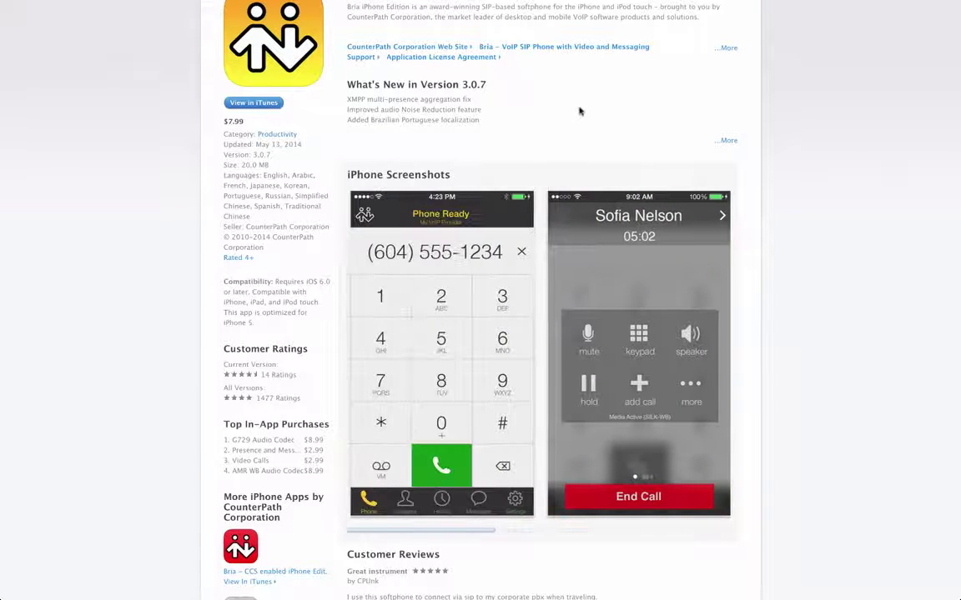
pyautogui.scroll(5, 579, 109)
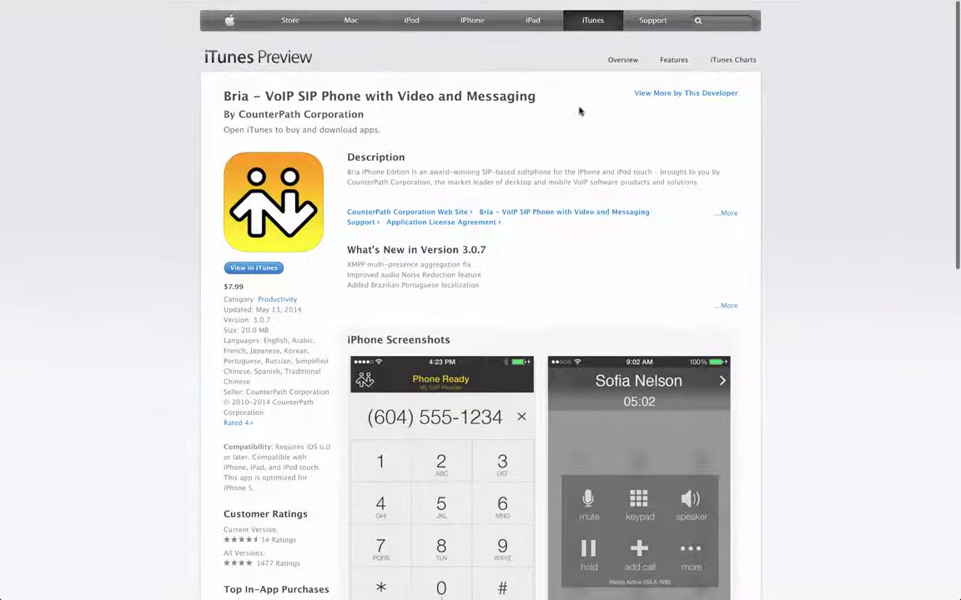
pyautogui.moveTo(351, 4)
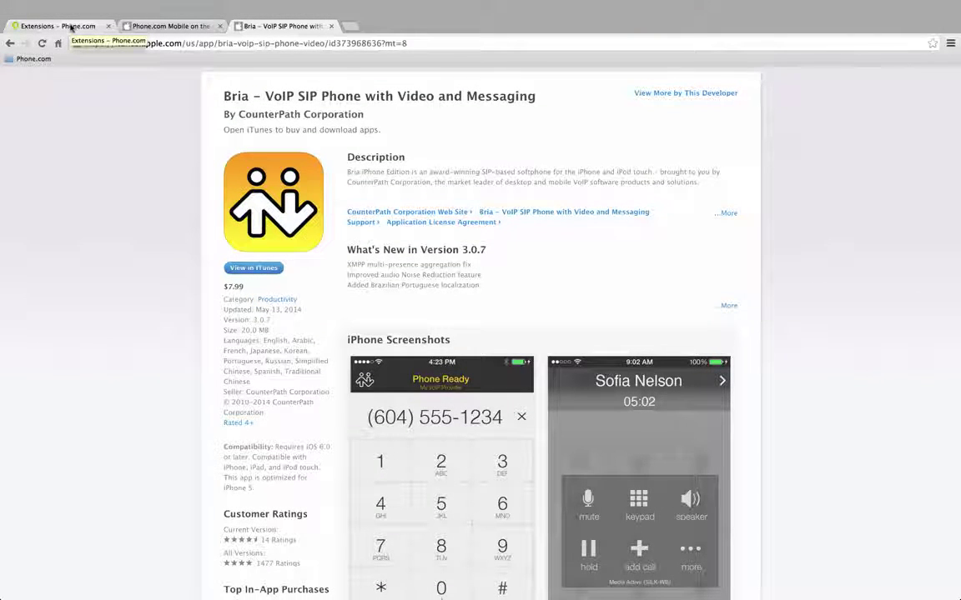
# Return to the Extensions – Phone.com tab and bring up the Configure menu.
pyautogui.click(71, 27)
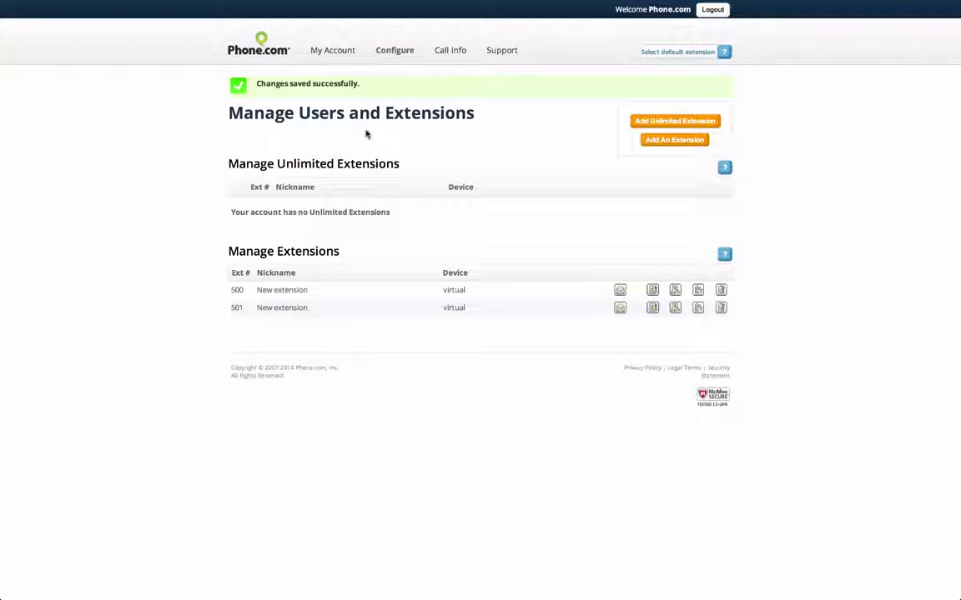
pyautogui.click(404, 52)
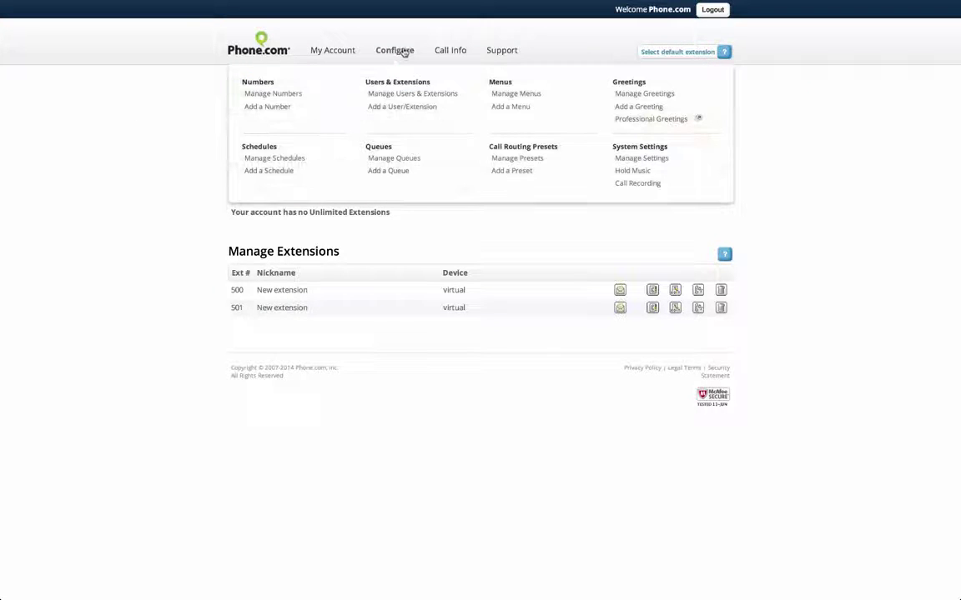
# Choose Mobile Extension as the new extension type and submit it with Unlimited User unchecked.
pyautogui.click(408, 111)
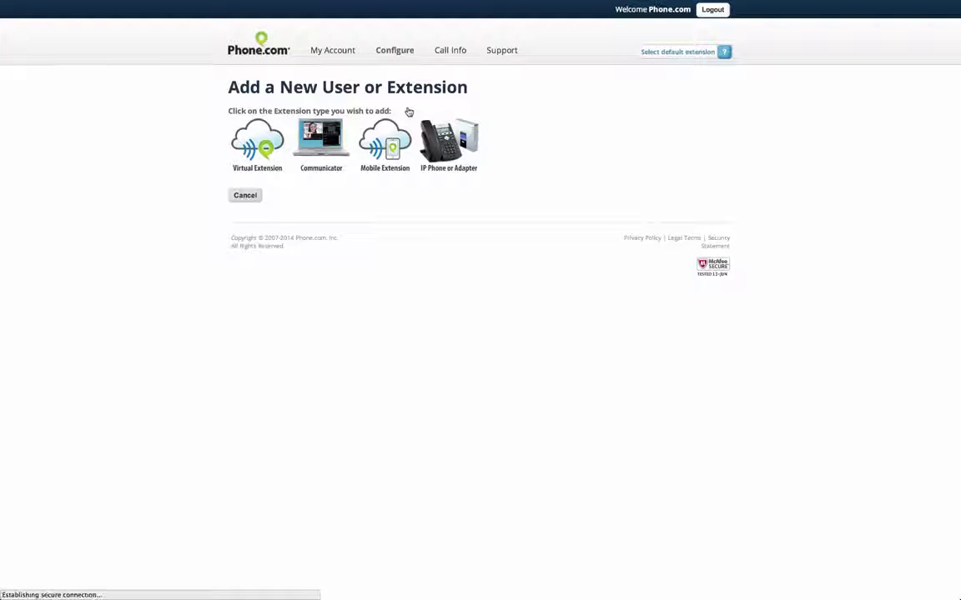
pyautogui.click(386, 148)
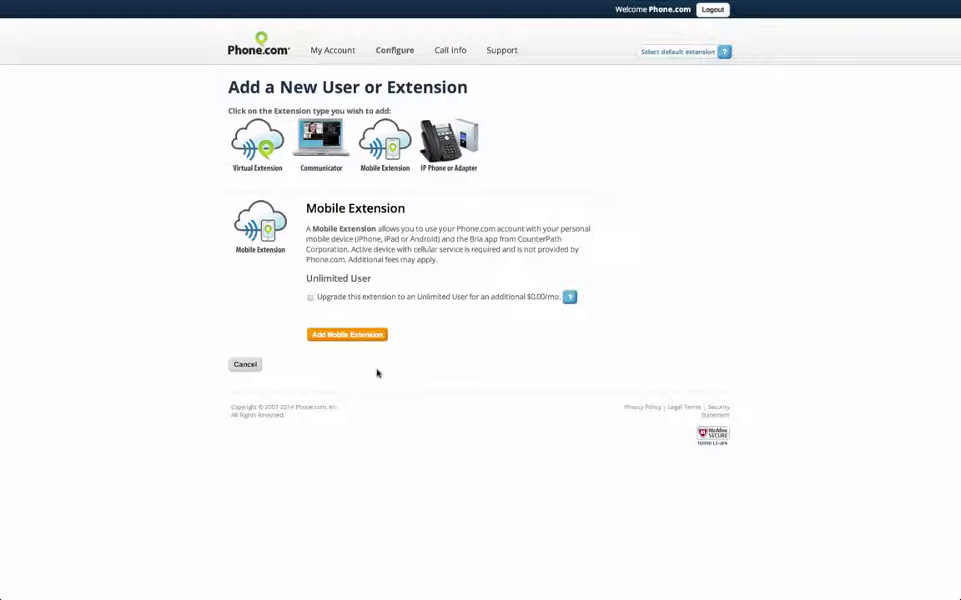
pyautogui.click(355, 336)
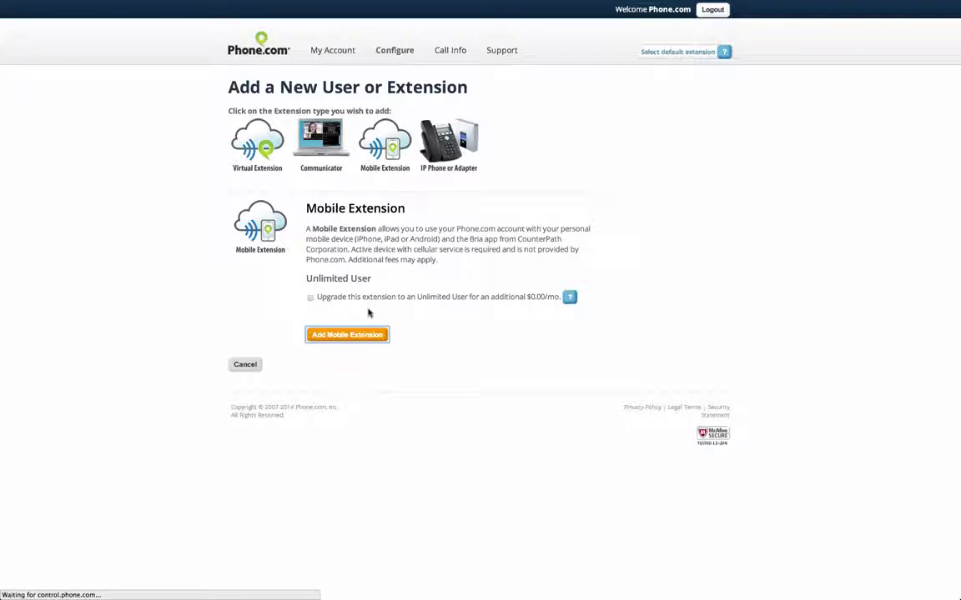
# Confirm the basket order, adding mobile extension 502 'New extension' for $0.00.
pyautogui.click(254, 342)
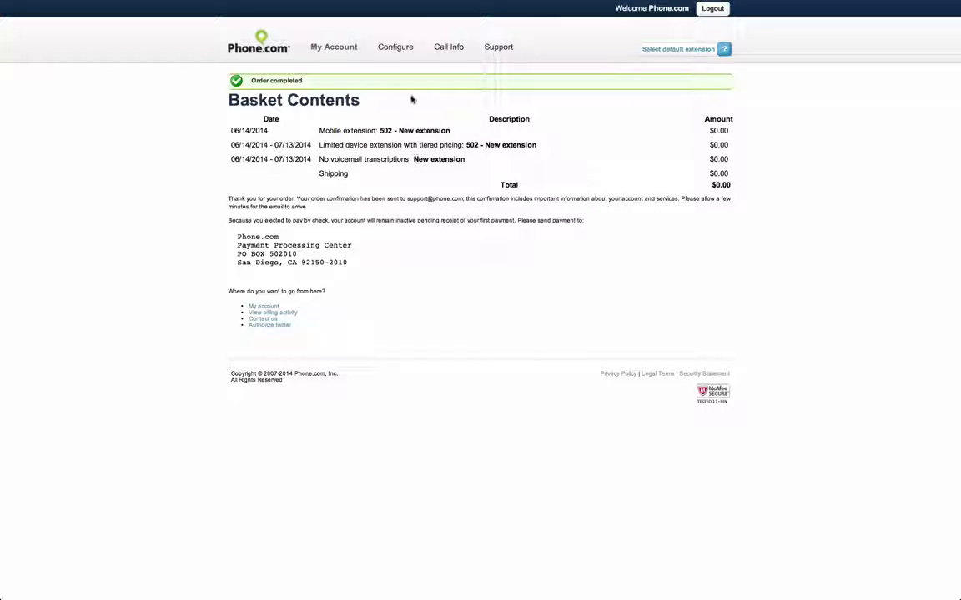
pyautogui.moveTo(401, 54)
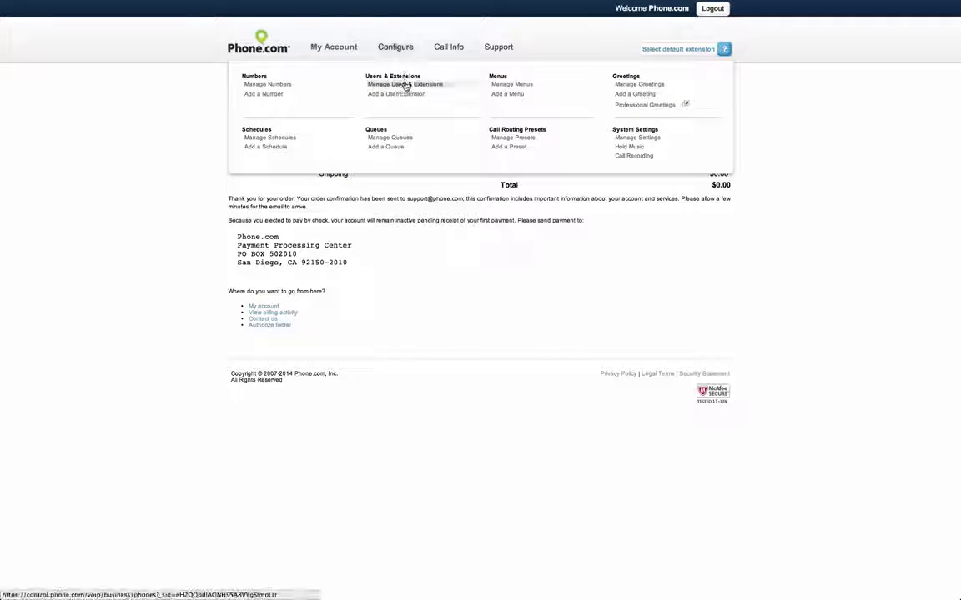
# Open extension 502's settings page from the Manage Users & Extensions list.
pyautogui.click(405, 85)
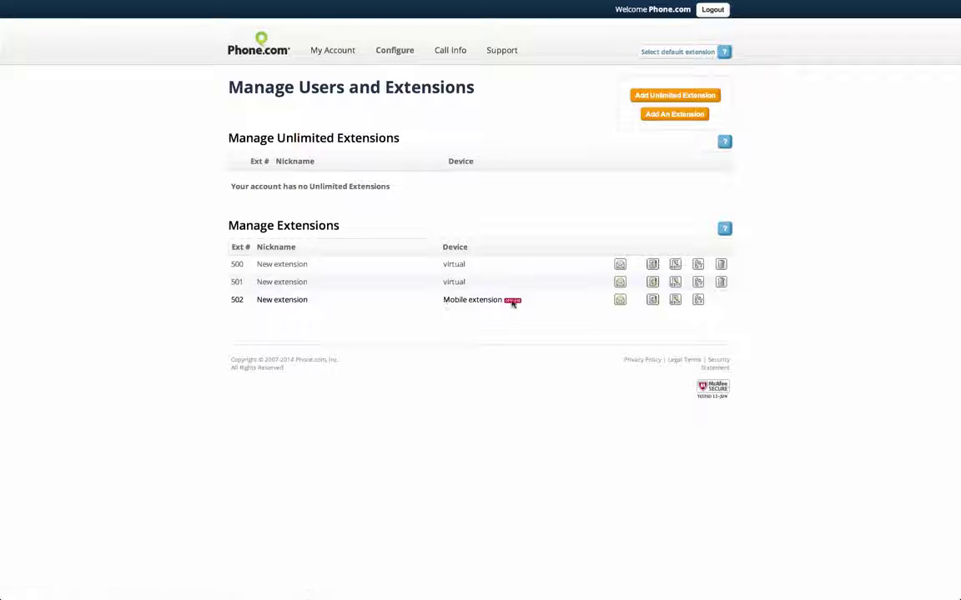
pyautogui.moveTo(516, 302)
pyautogui.click(674, 302)
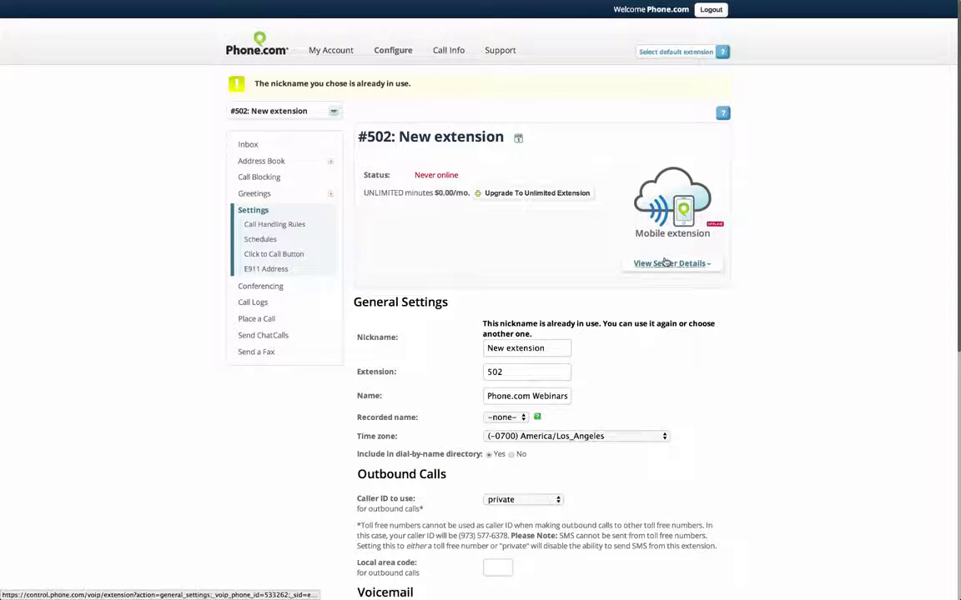
# Reveal extension 502's SIP username and password with View Server Details.
pyautogui.click(666, 263)
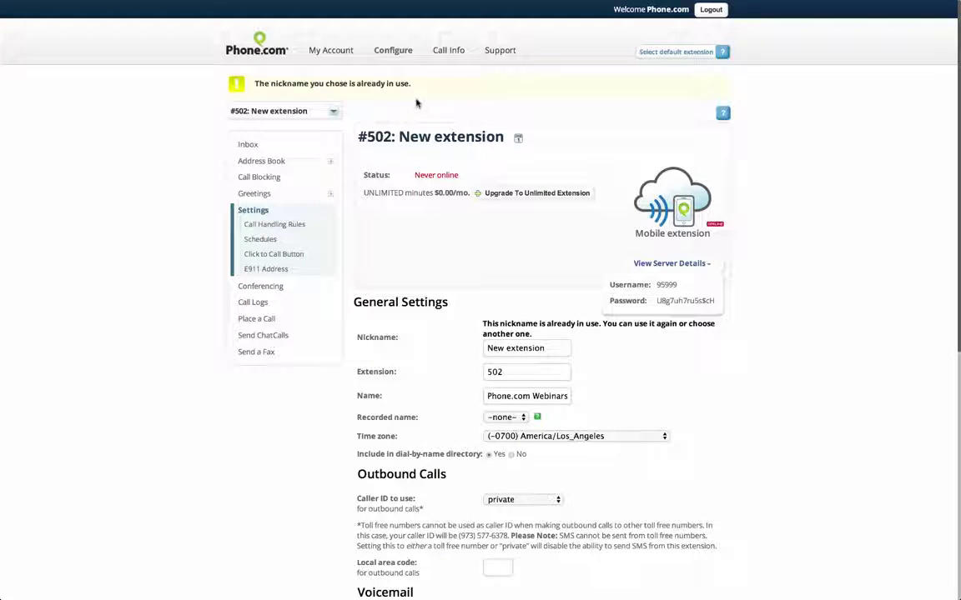
# Order a Communicator extension with the pairing agreement accepted, creating extension 503 at $0.00.
pyautogui.moveTo(393, 53)
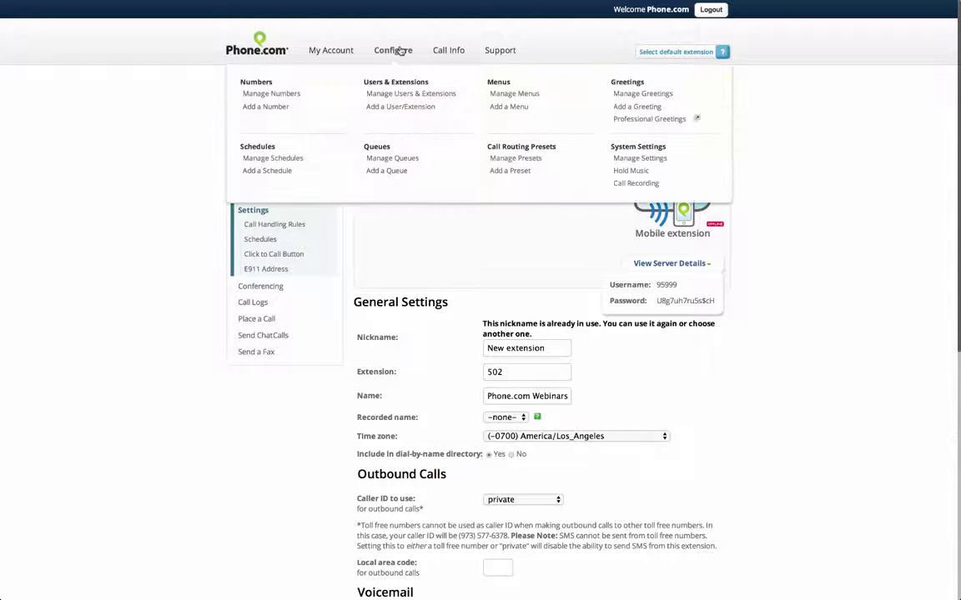
pyautogui.click(411, 108)
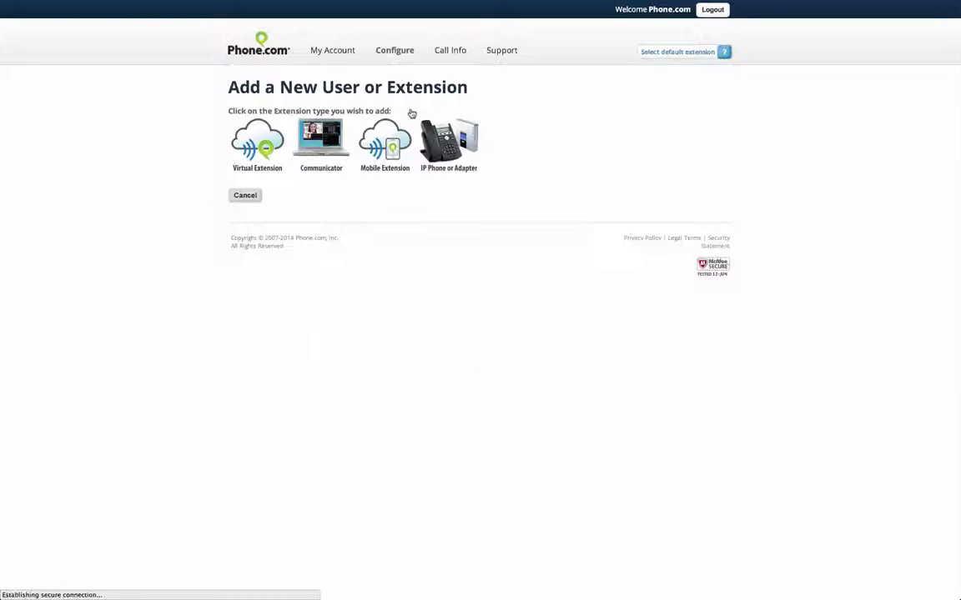
pyautogui.click(322, 151)
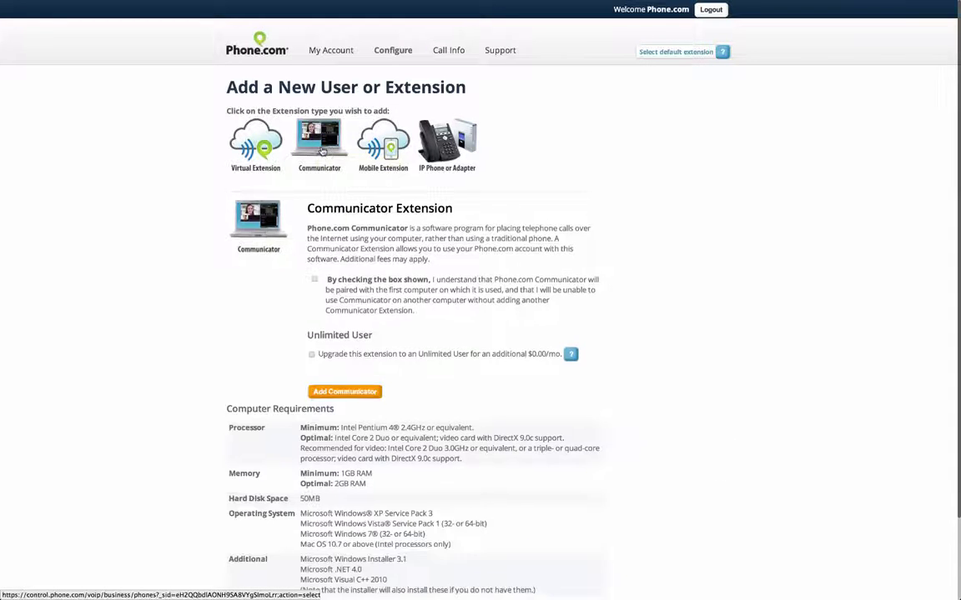
pyautogui.click(314, 282)
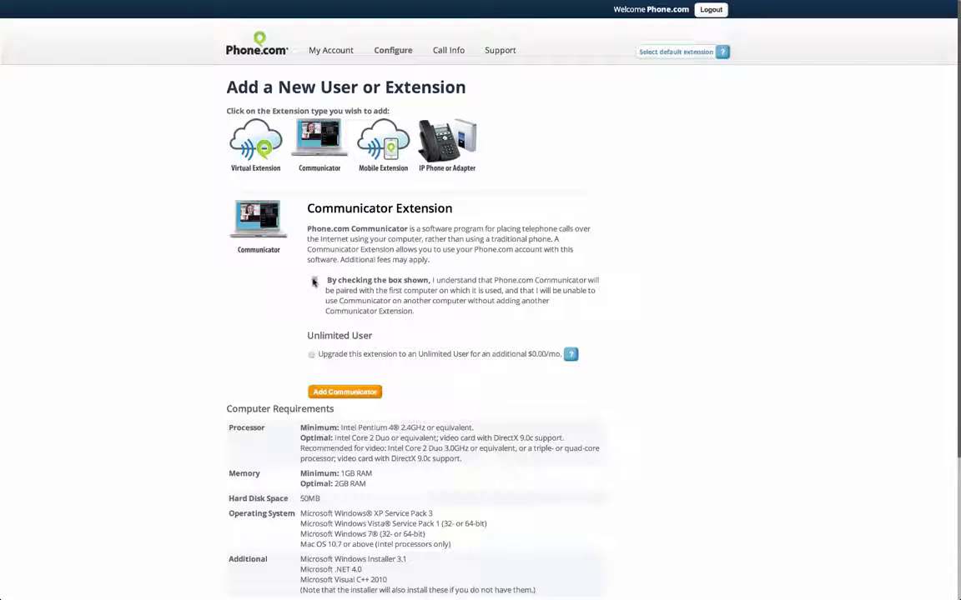
pyautogui.scroll(-1, 231, 330)
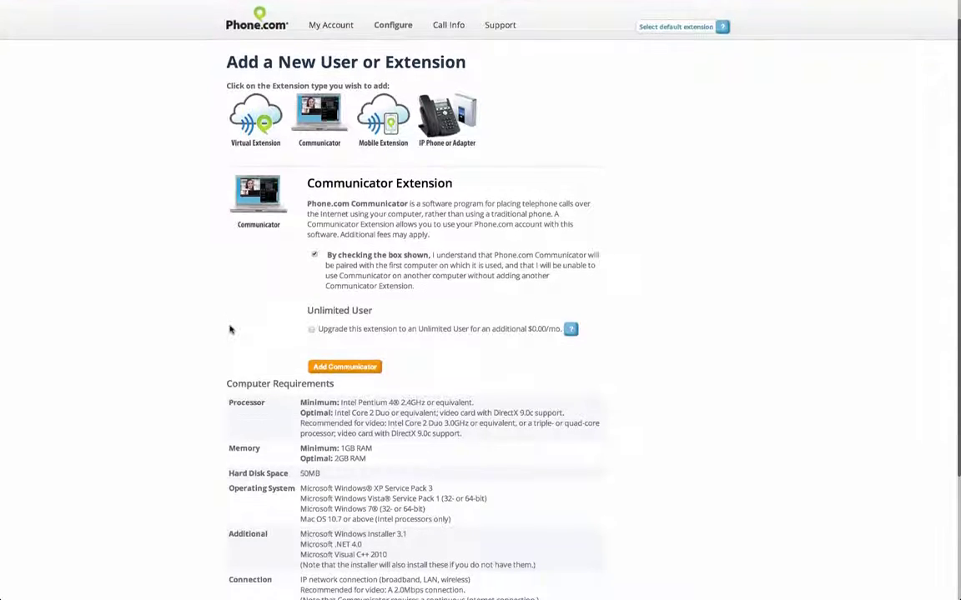
pyautogui.scroll(-5, 230, 329)
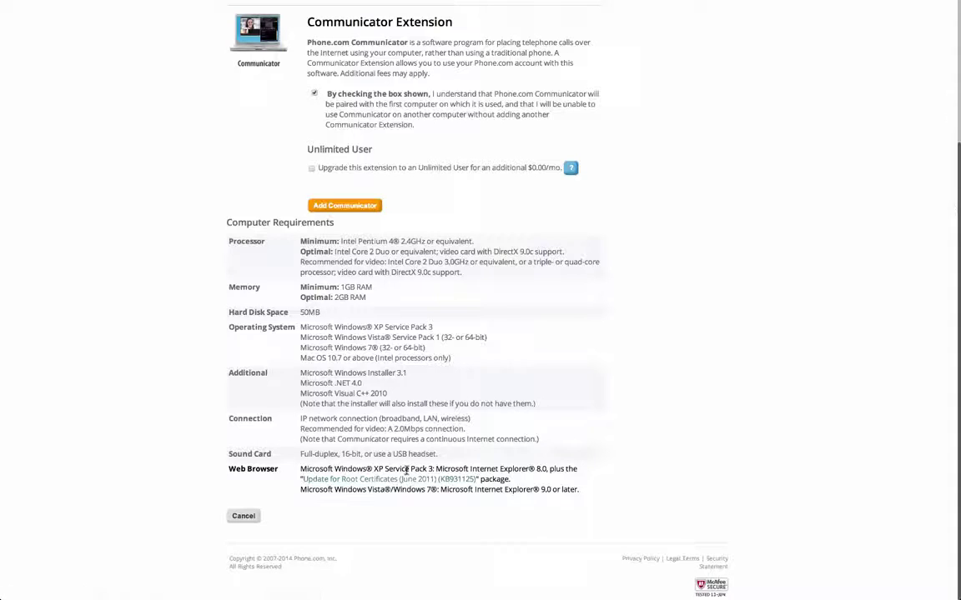
pyautogui.scroll(2, 339, 350)
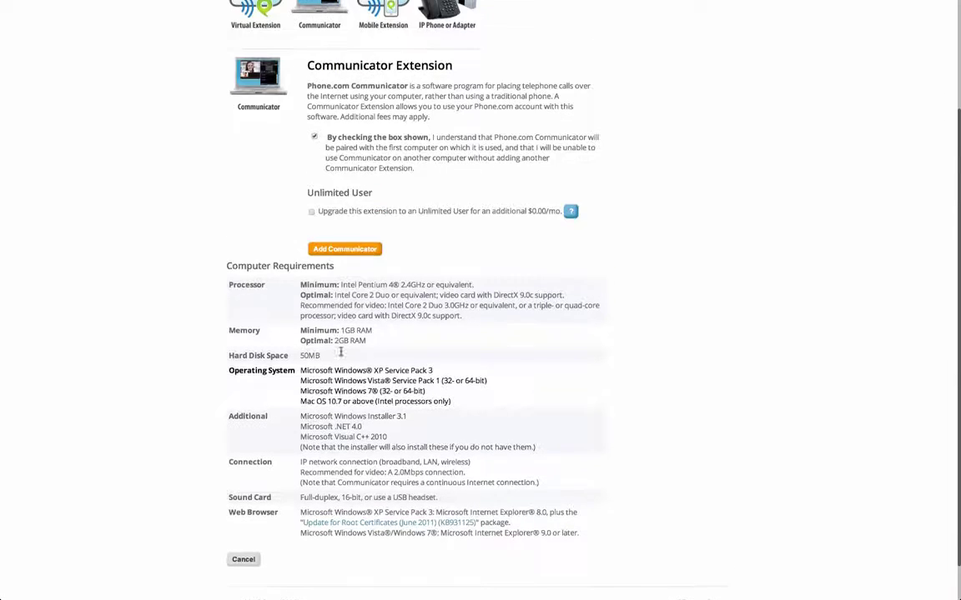
pyautogui.click(360, 287)
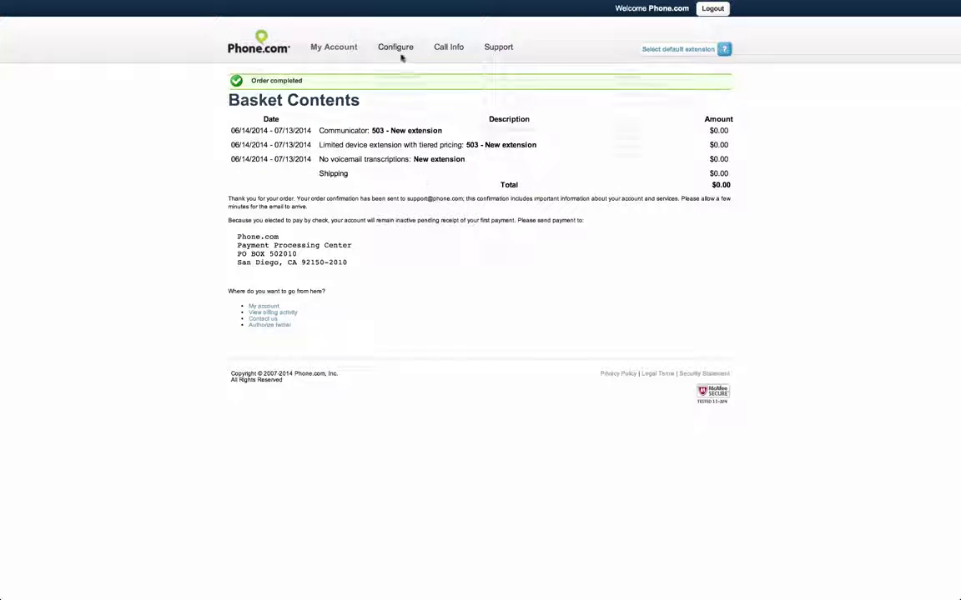
# Open the Communicator download page from extension 503's login details in the users list.
pyautogui.moveTo(400, 52)
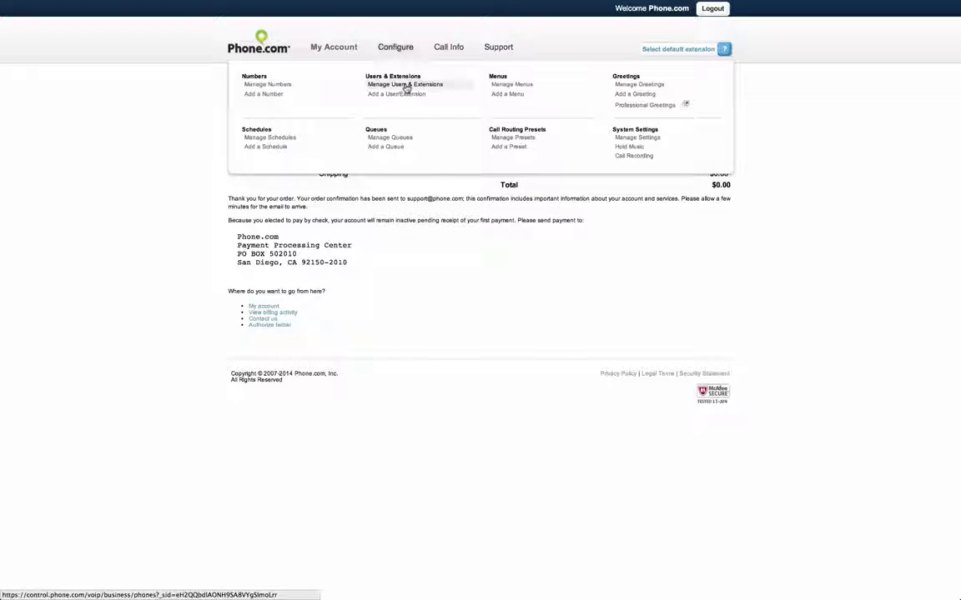
pyautogui.click(406, 87)
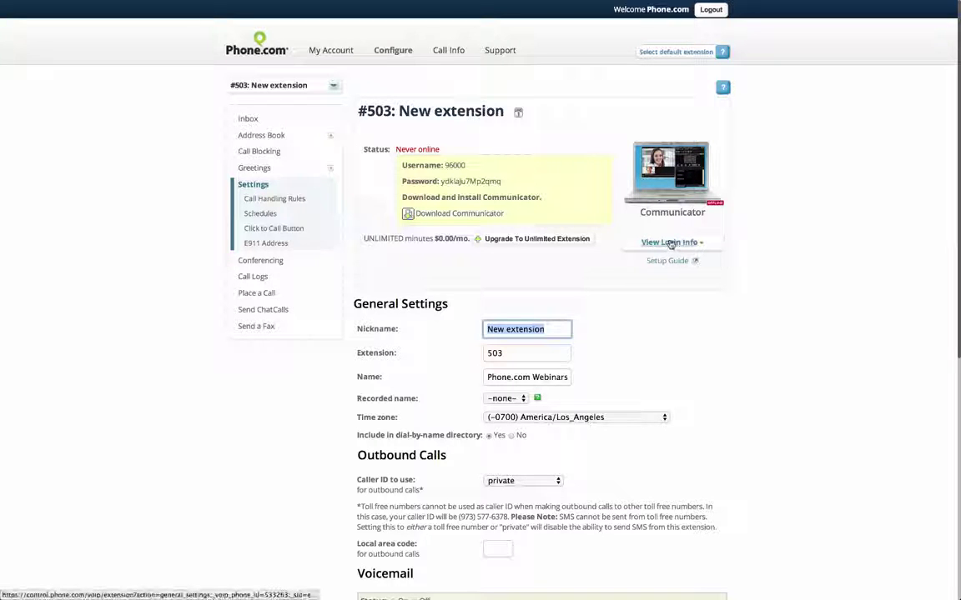
pyautogui.click(671, 268)
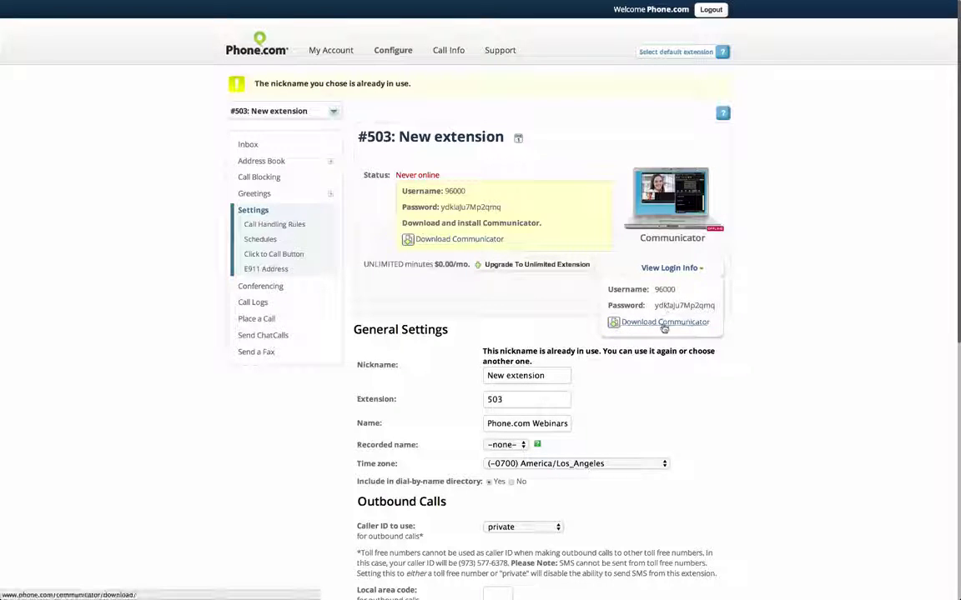
pyautogui.click(664, 325)
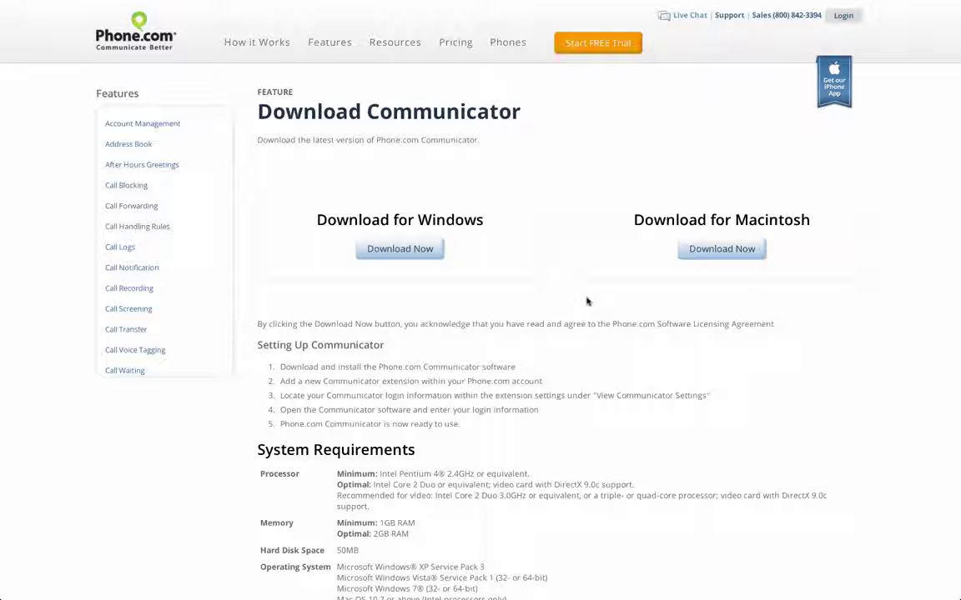
# Launch Communicator from Launchpad and log in to show the dialpad and Family/Friends/Work contacts.
pyautogui.press('F4')
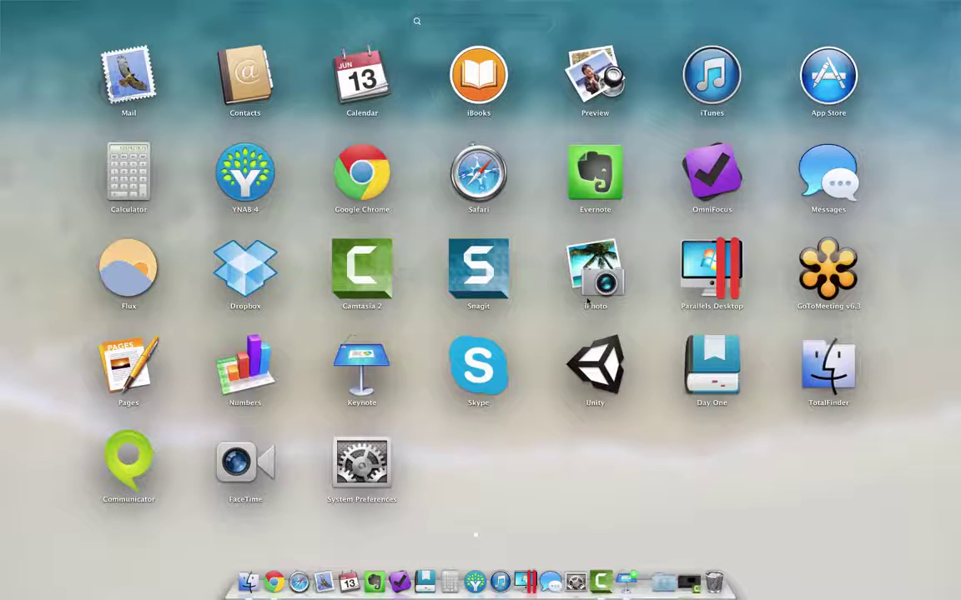
pyautogui.click(129, 453)
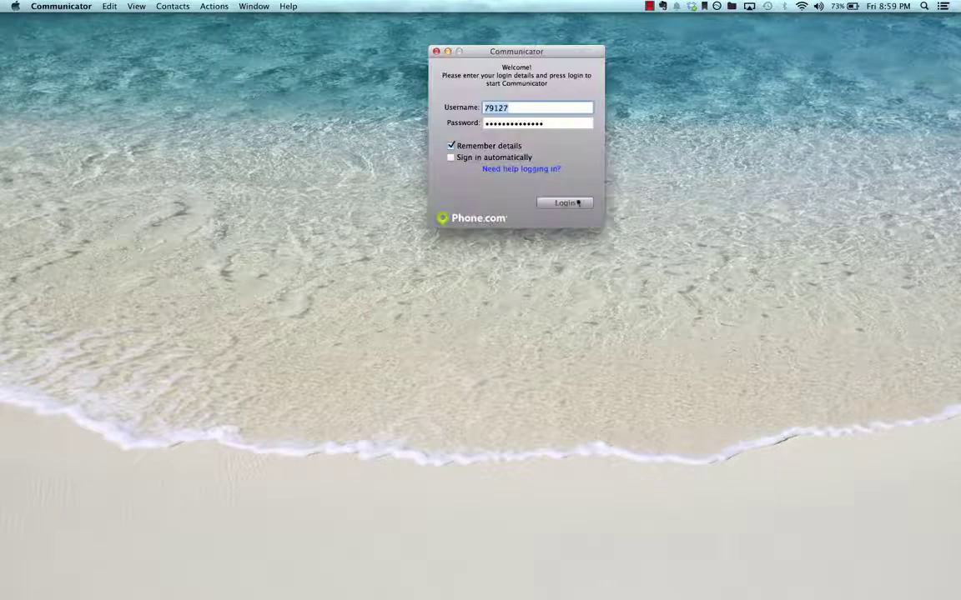
pyautogui.click(574, 203)
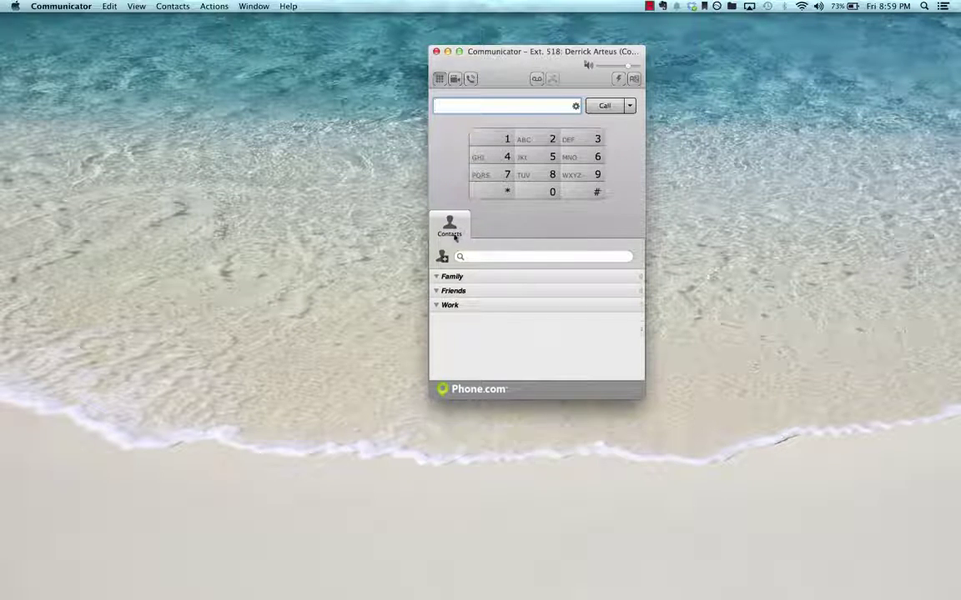
# Turn on the Messages, Address Book and Call Logs views from the View menu.
pyautogui.click(140, 7)
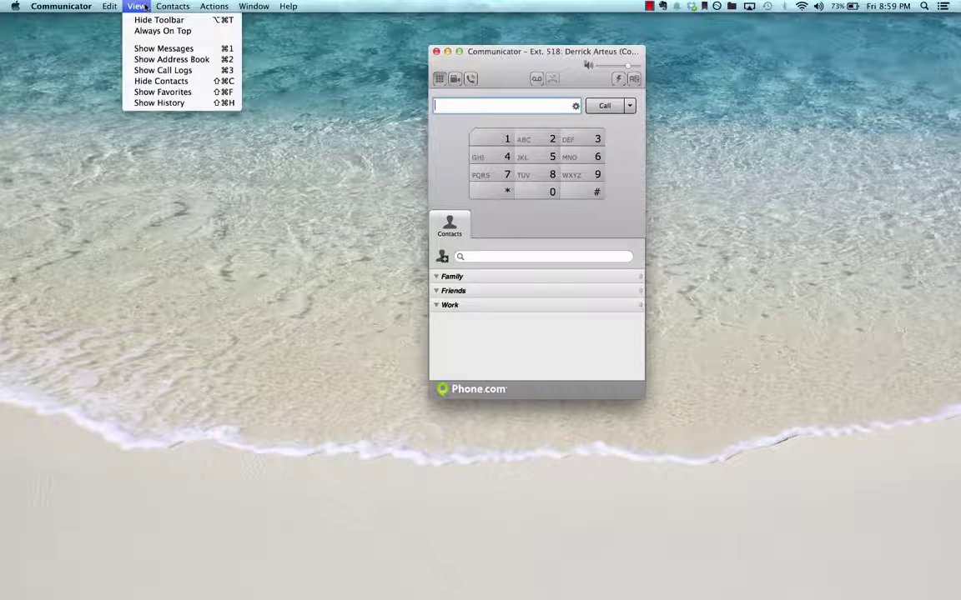
pyautogui.click(163, 48)
pyautogui.click(136, 6)
pyautogui.click(171, 59)
pyautogui.click(135, 7)
pyautogui.click(164, 70)
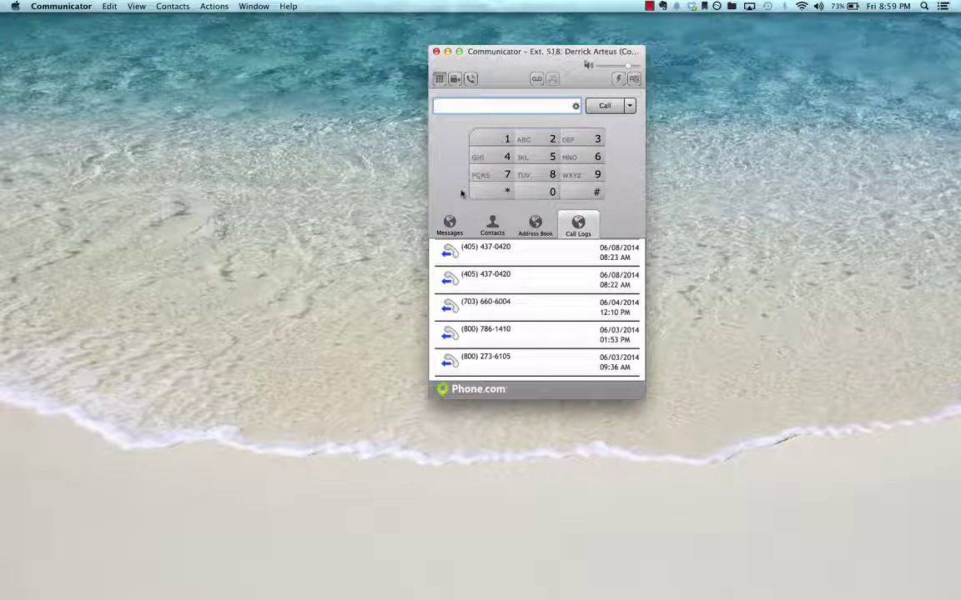
# Browse Messages, Contacts (collapsing Family) and Address Book, ending on the recent calls list.
pyautogui.click(451, 225)
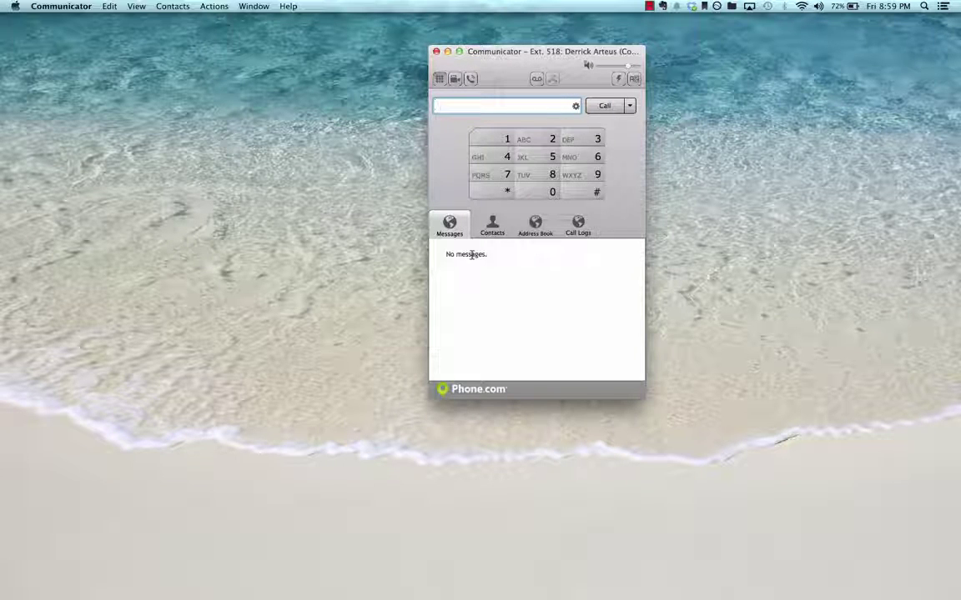
pyautogui.click(496, 235)
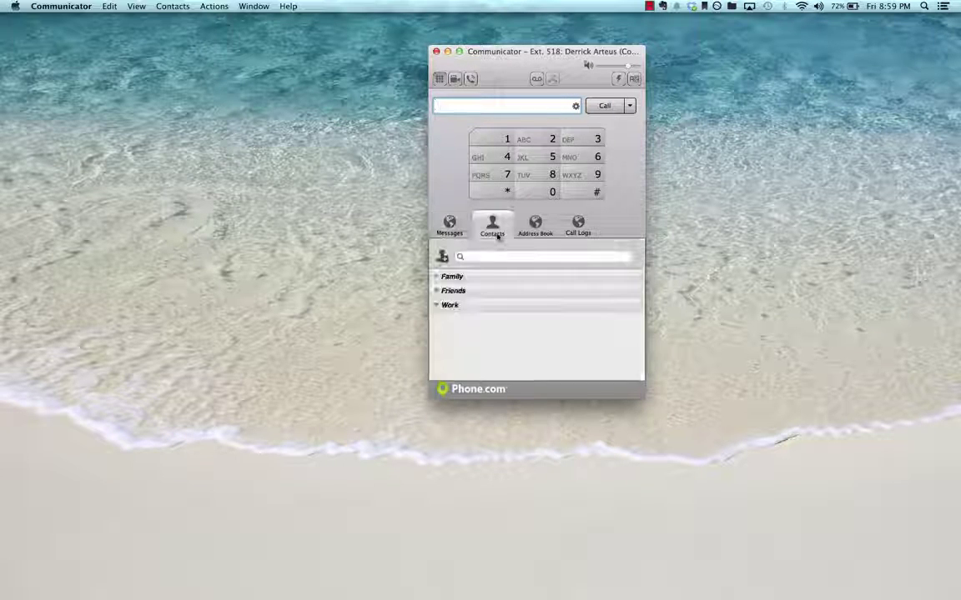
pyautogui.click(437, 277)
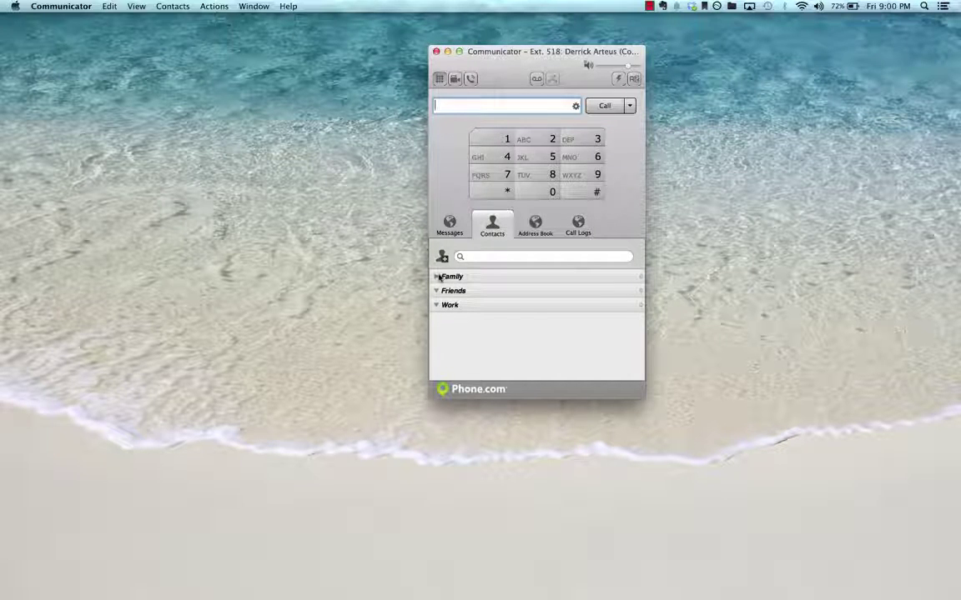
pyautogui.click(546, 227)
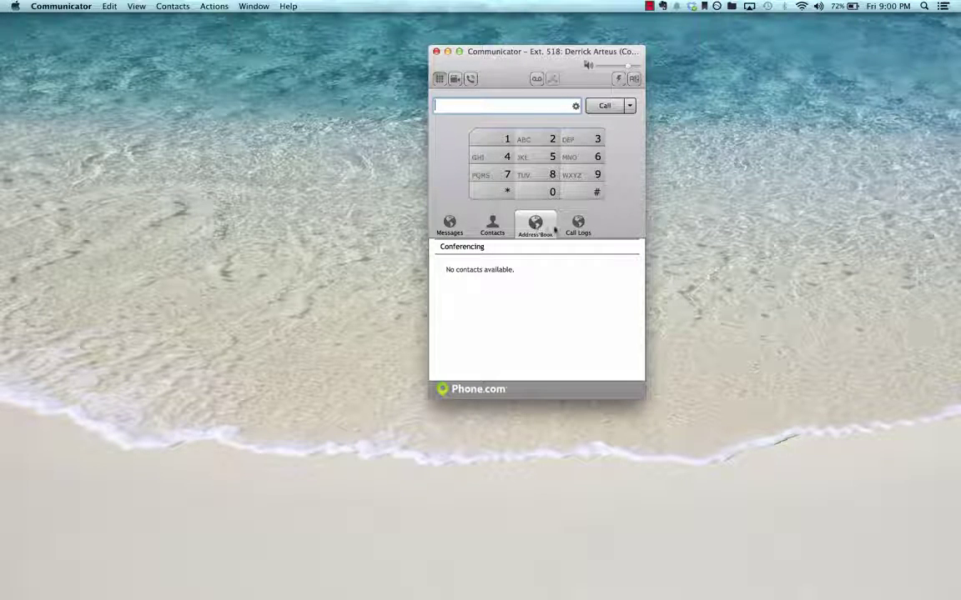
pyautogui.click(578, 223)
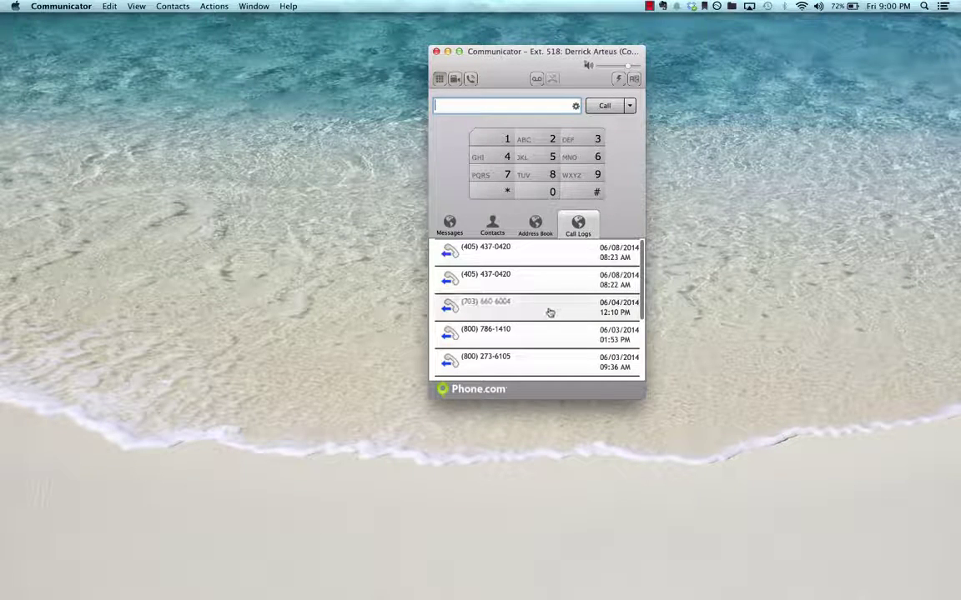
pyautogui.scroll(-3, 549, 312)
pyautogui.scroll(4, 550, 312)
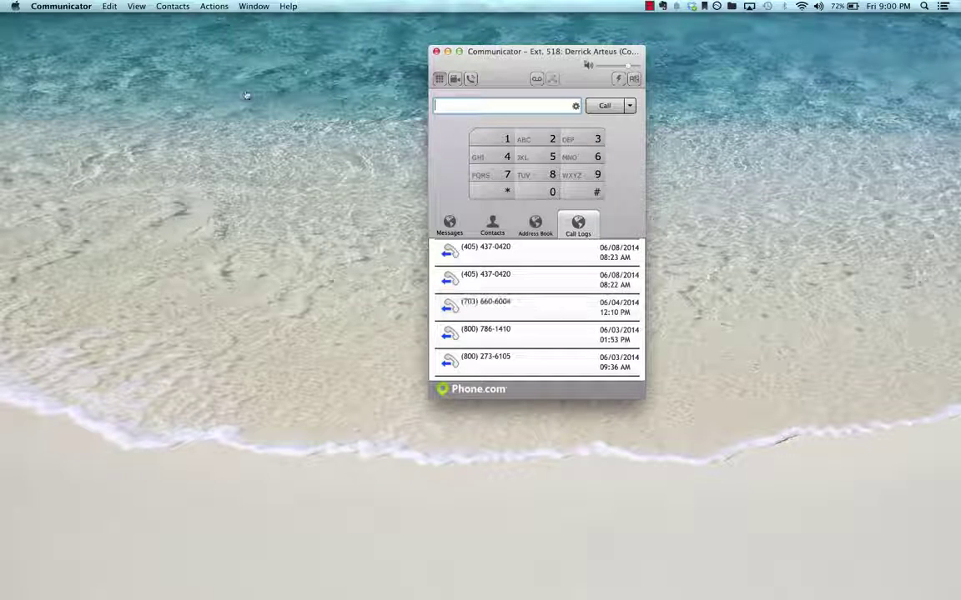
pyautogui.click(61, 7)
# Quit Communicator from its application menu.
pyautogui.click(101, 124)
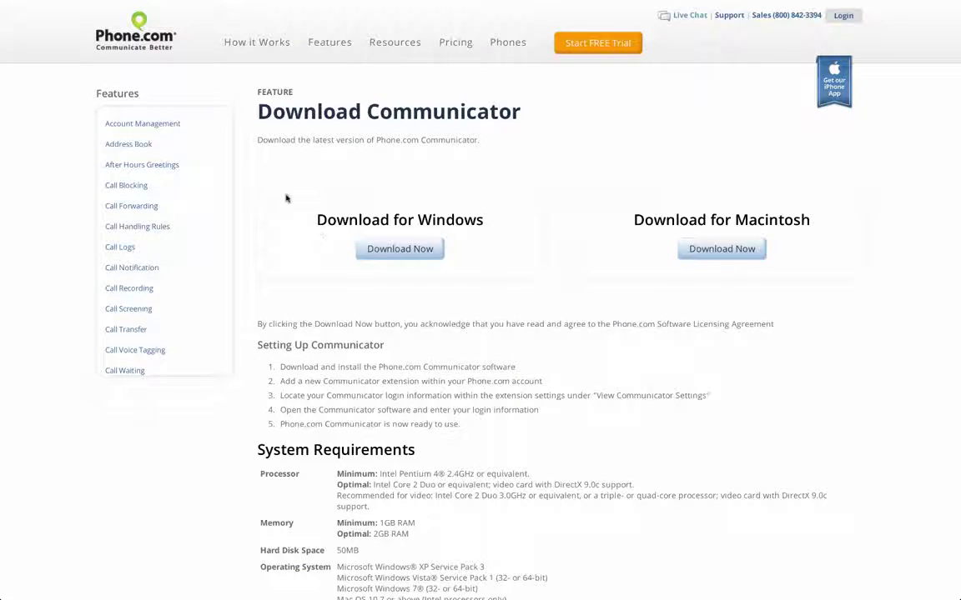
# Start a new IP Phone or Adapter extension and proceed to device selection.
pyautogui.moveTo(203, 3)
pyautogui.click(75, 26)
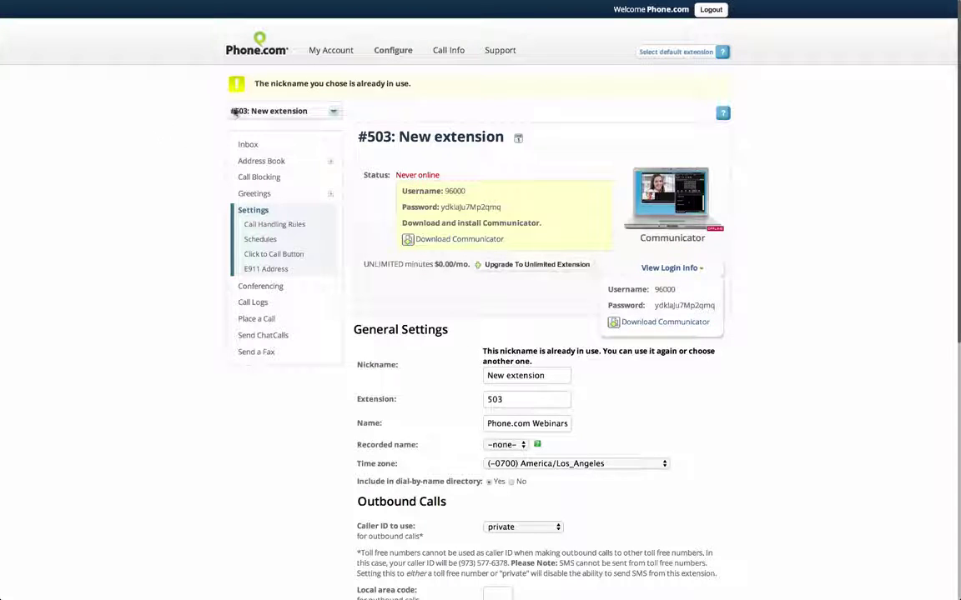
pyautogui.moveTo(400, 52)
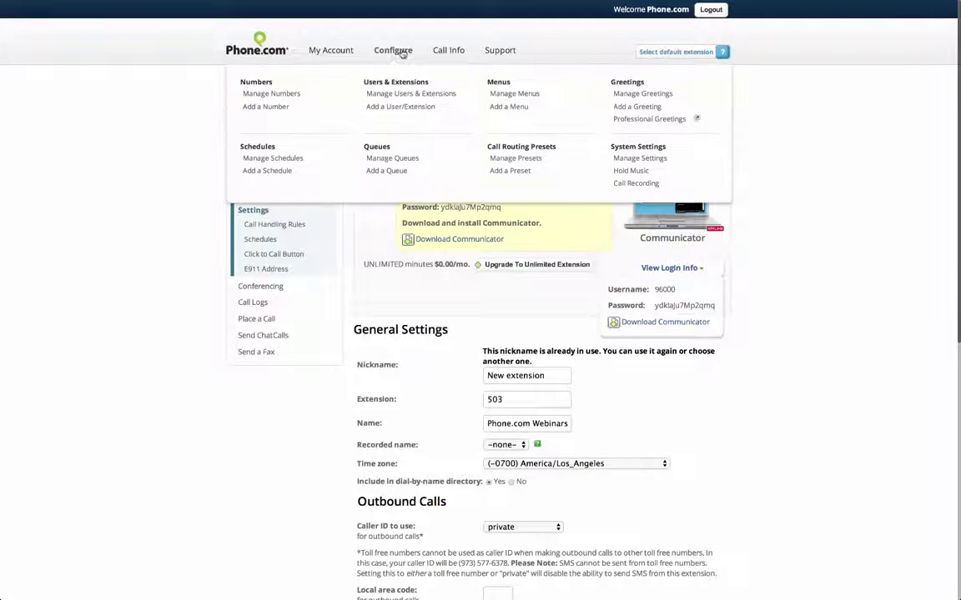
pyautogui.click(402, 109)
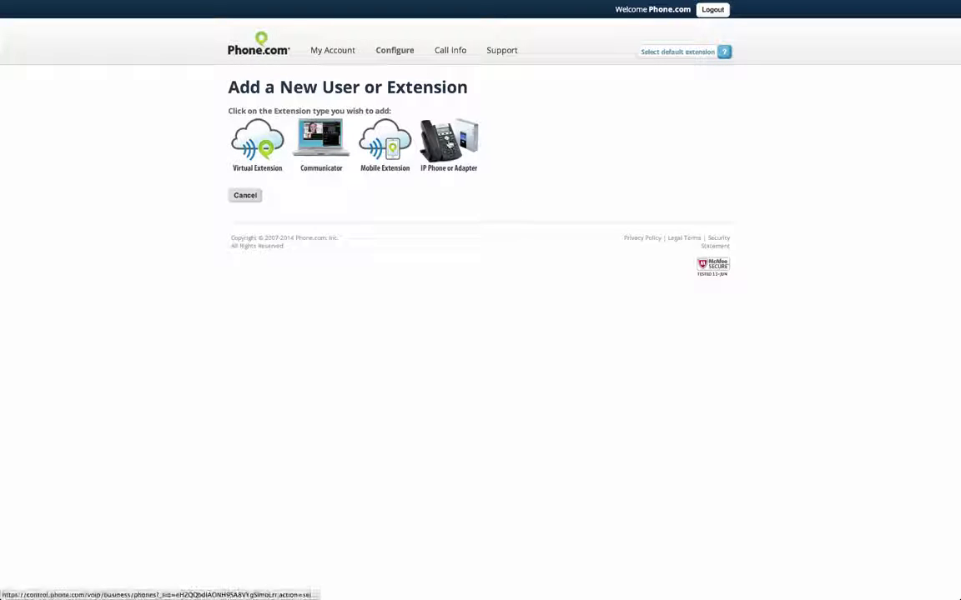
pyautogui.click(442, 143)
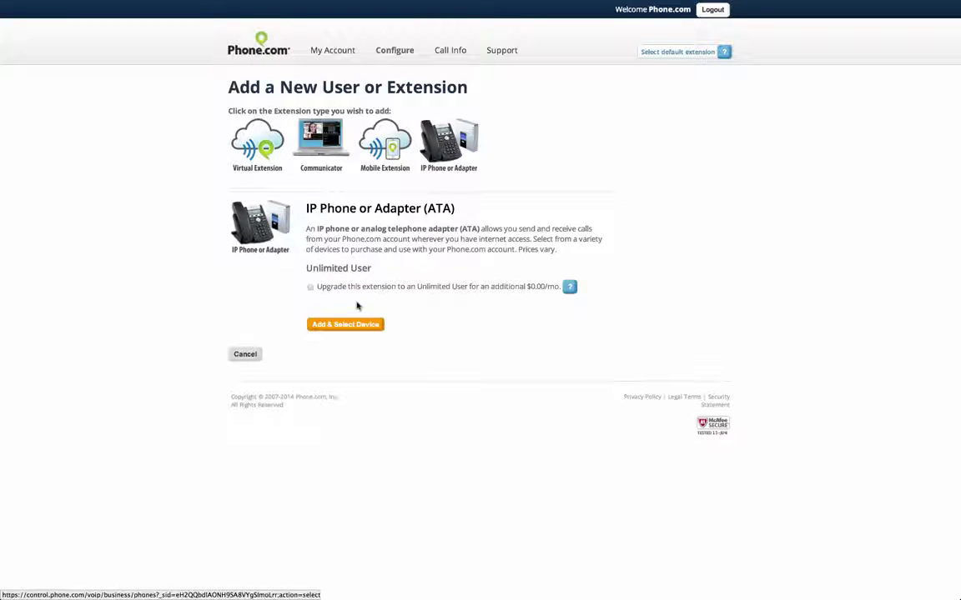
pyautogui.click(356, 326)
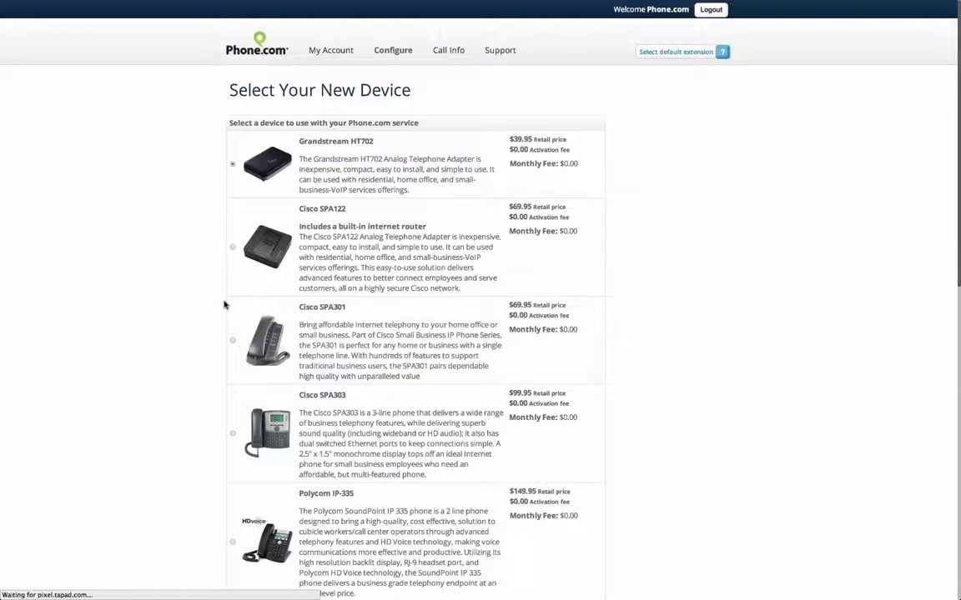
# Add the Grandstream HT702, shipped to the existing account address, to the basket as extension 504.
pyautogui.scroll(-5, 225, 303)
pyautogui.scroll(5, 223, 304)
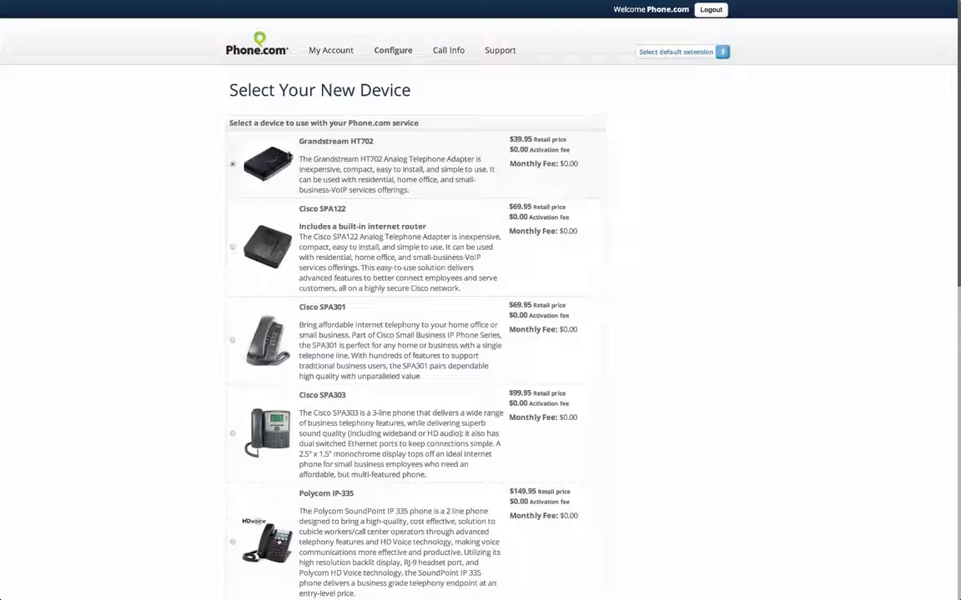
pyautogui.scroll(-3, 215, 312)
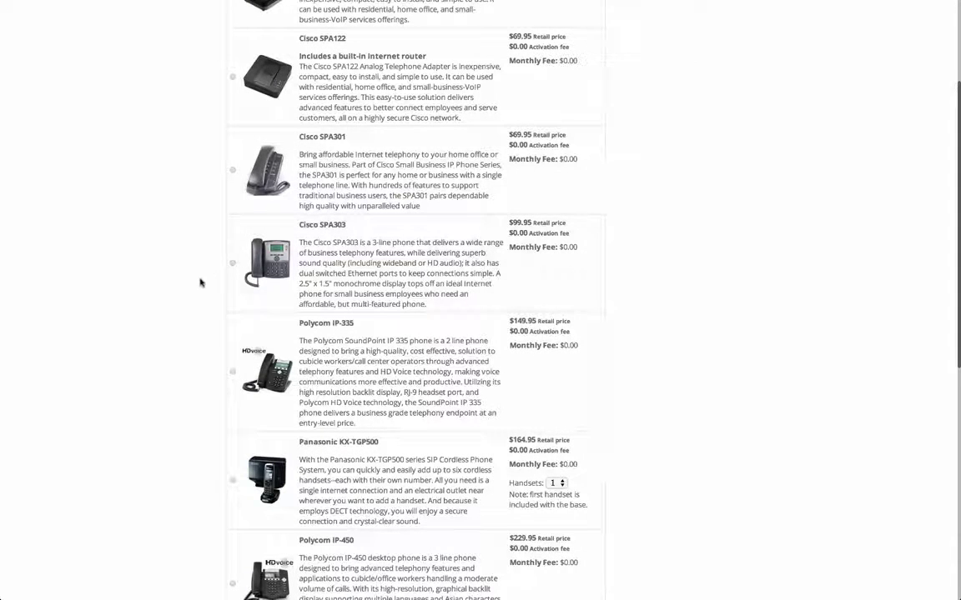
pyautogui.scroll(-3, 200, 281)
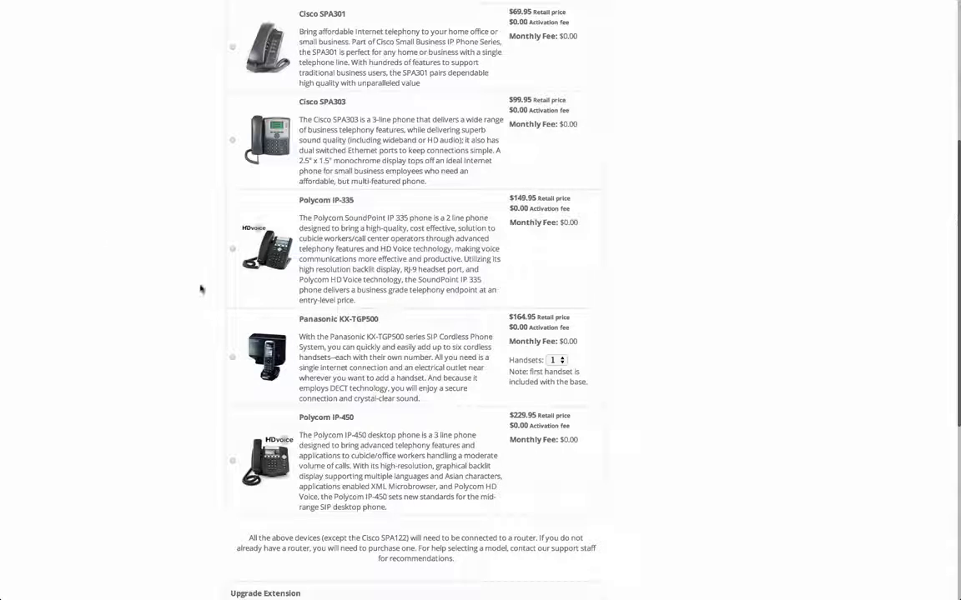
pyautogui.scroll(3, 202, 288)
pyautogui.scroll(3, 176, 233)
pyautogui.scroll(-3, 214, 264)
pyautogui.scroll(5, 214, 265)
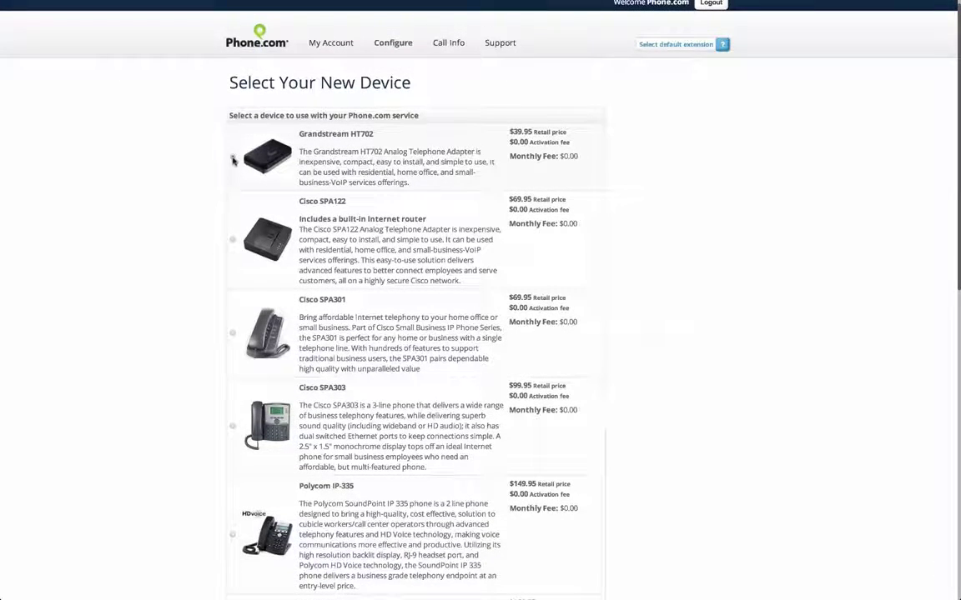
pyautogui.scroll(-10, 229, 251)
pyautogui.scroll(-5, 229, 250)
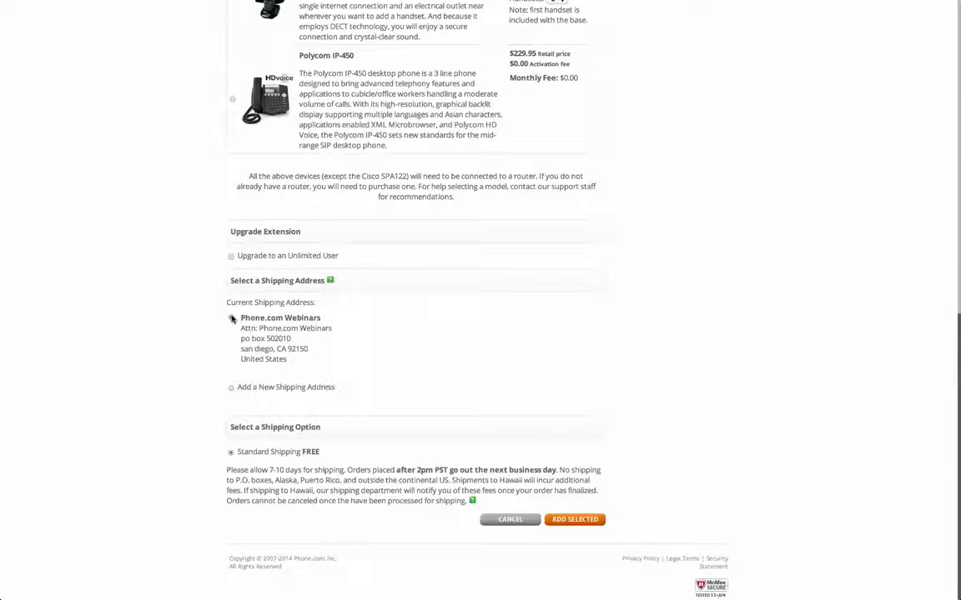
pyautogui.click(231, 387)
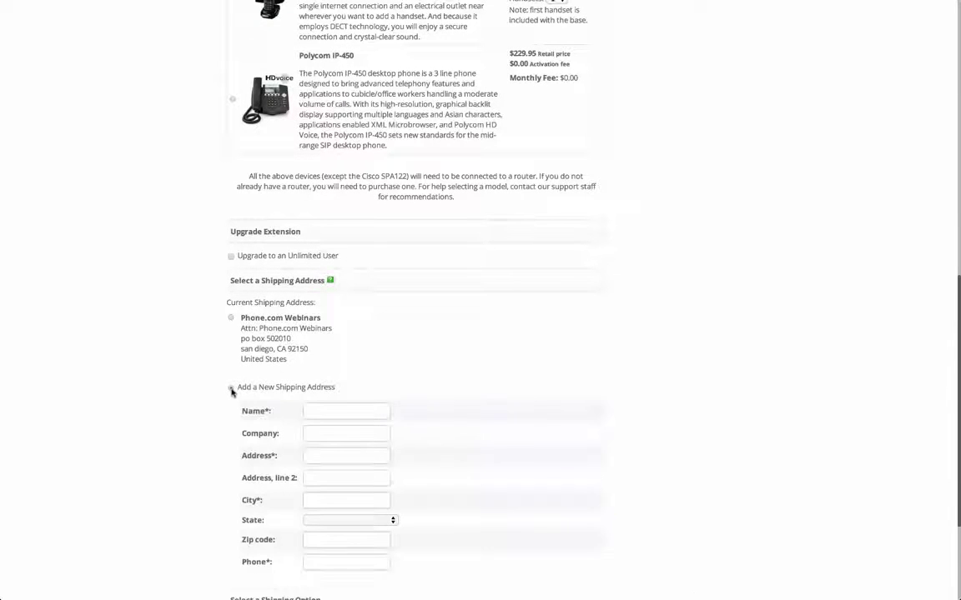
pyautogui.scroll(-4, 452, 420)
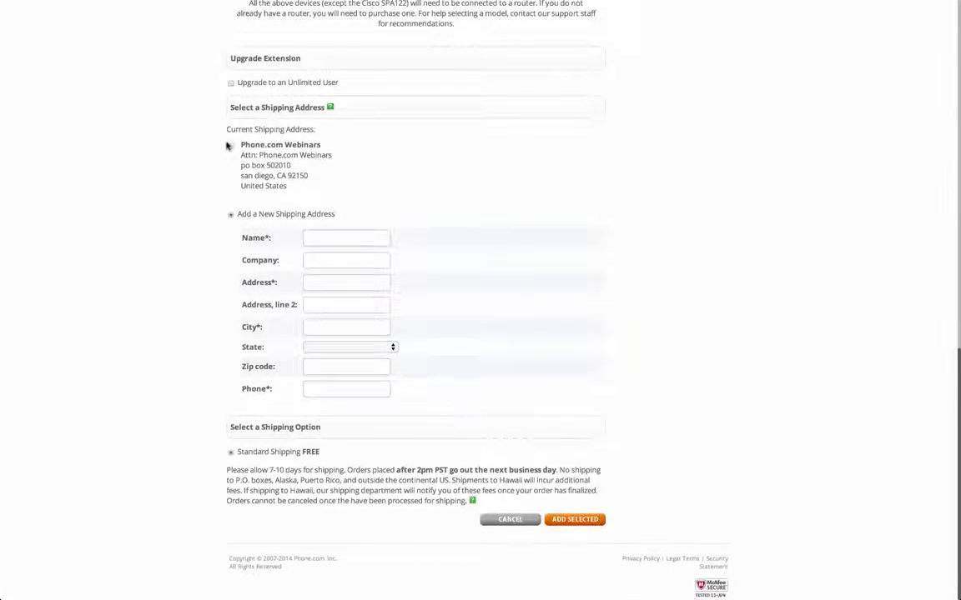
pyautogui.click(233, 147)
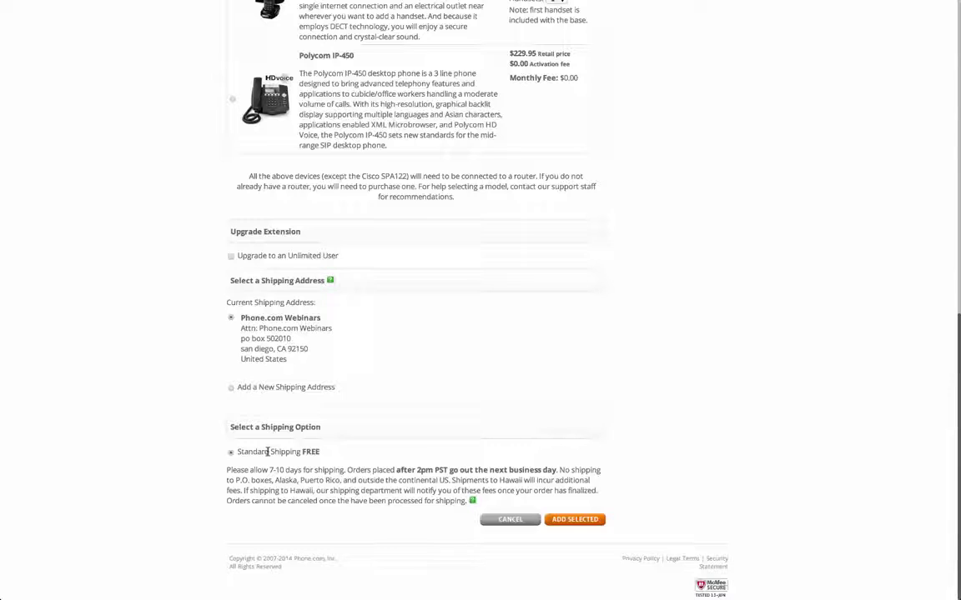
pyautogui.click(577, 522)
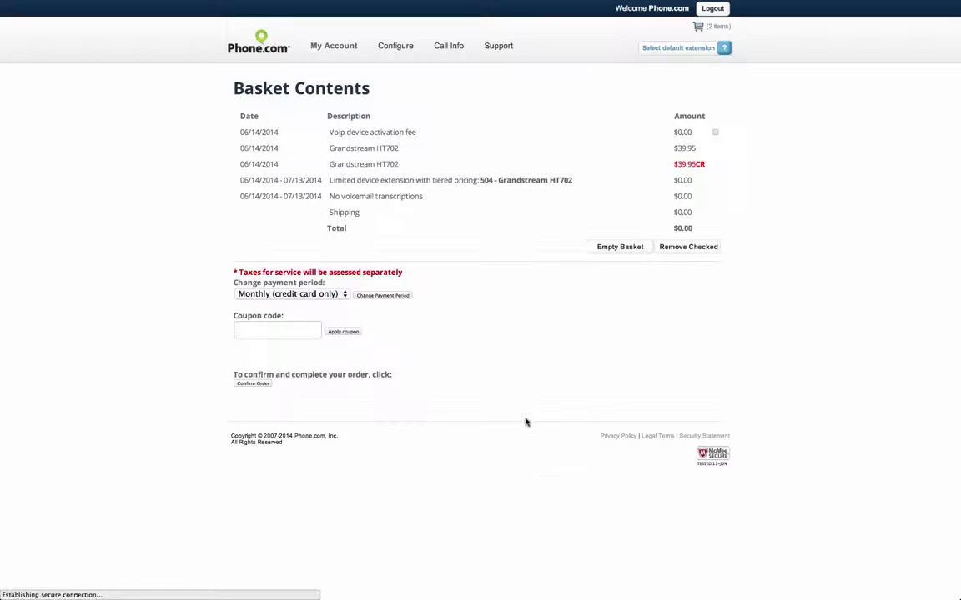
# Confirm the Grandstream HT702 order and bring up the extensions list showing extensions 500–504.
pyautogui.click(261, 385)
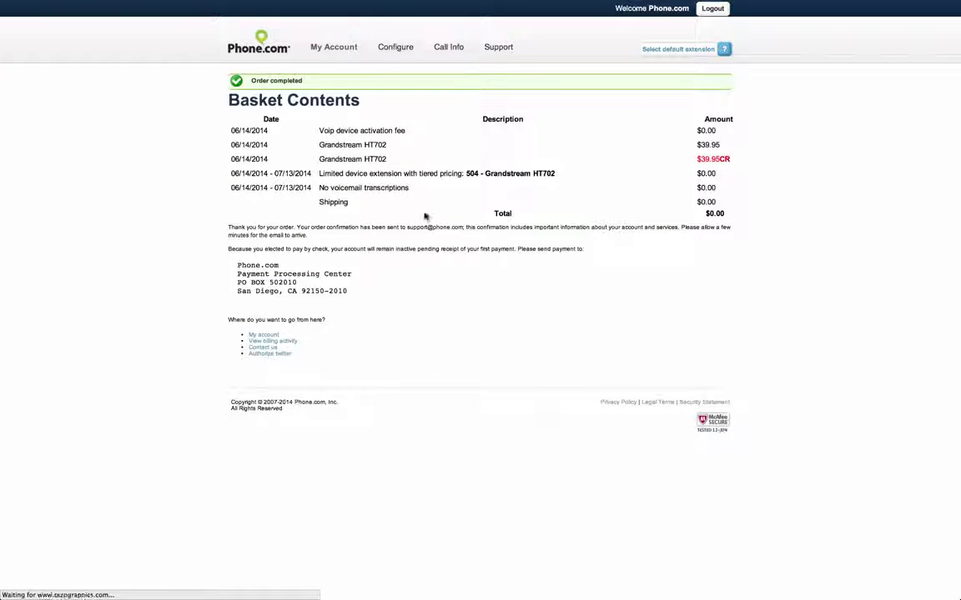
pyautogui.moveTo(399, 52)
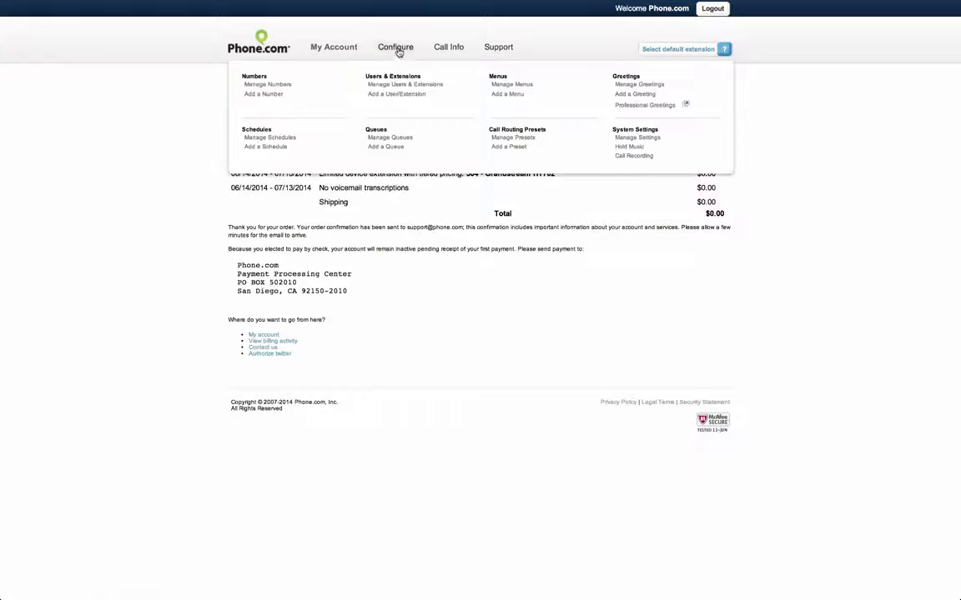
pyautogui.click(405, 86)
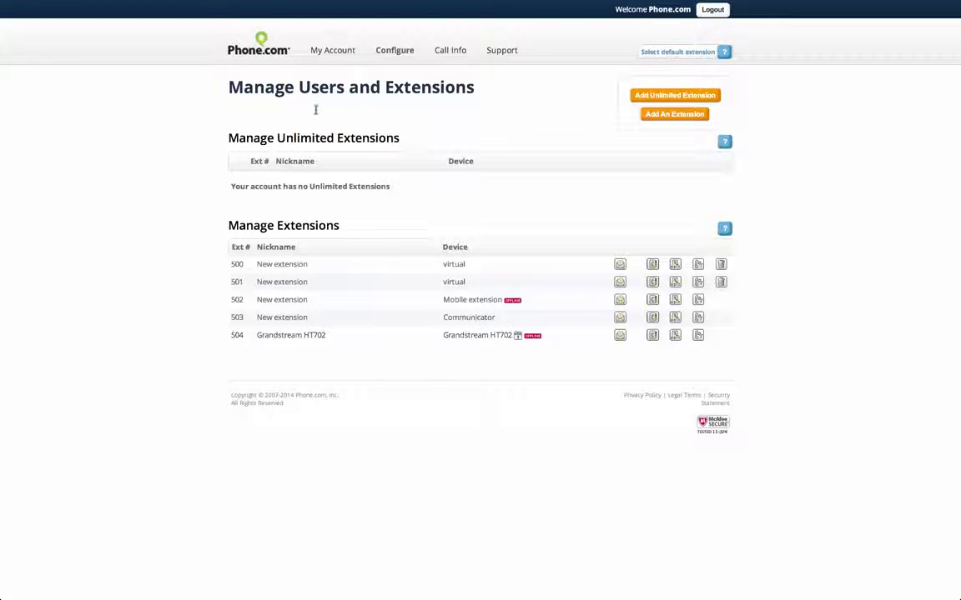
# On Account Home, expand then collapse the Grandstream HT702 order status, then switch to Keynote.
pyautogui.moveTo(333, 47)
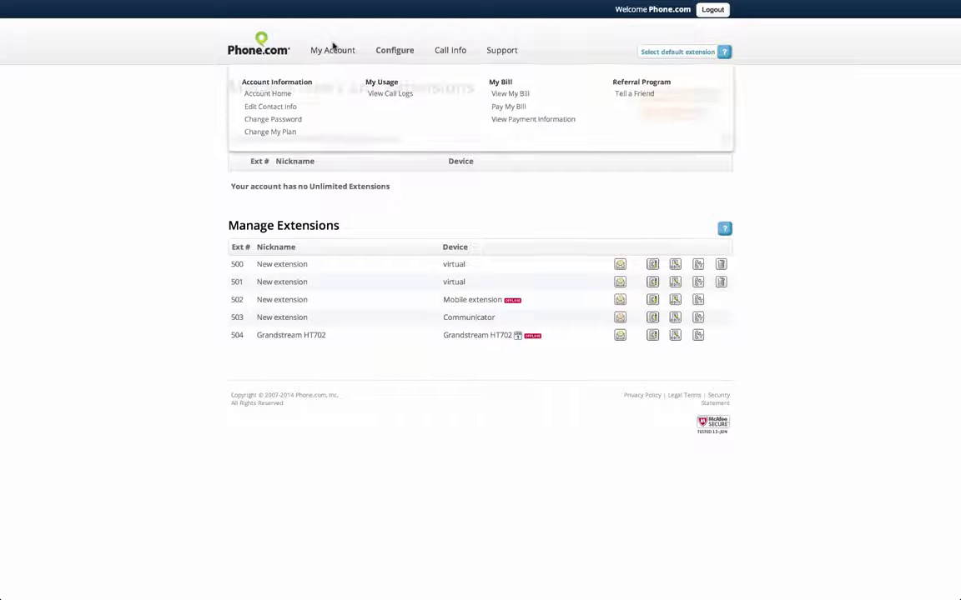
pyautogui.click(285, 96)
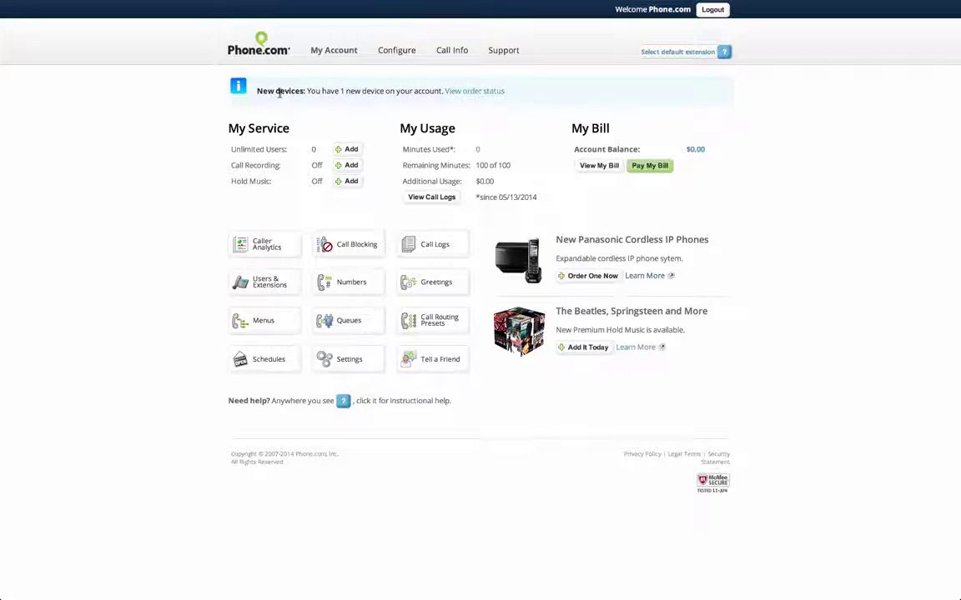
pyautogui.click(479, 93)
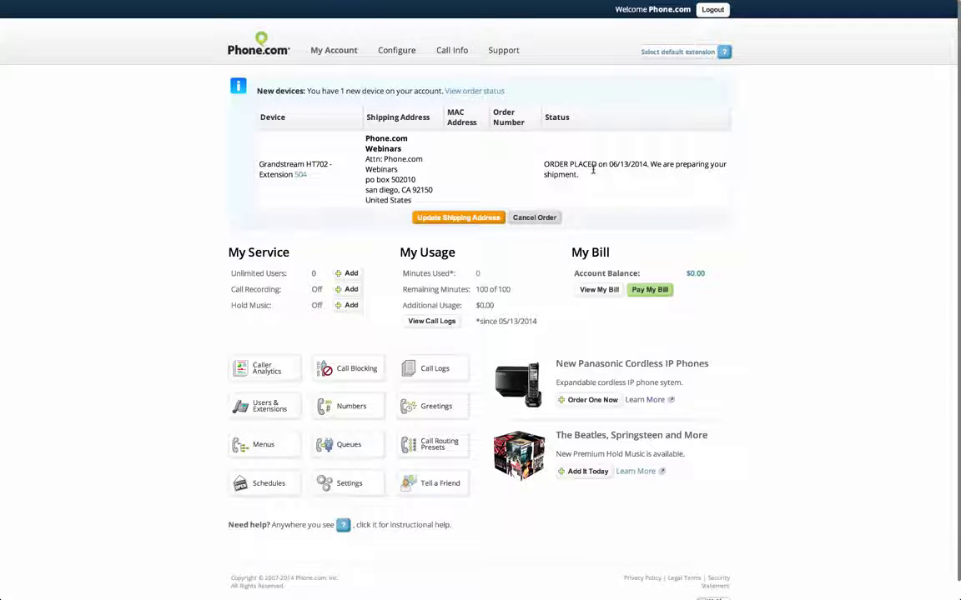
pyautogui.click(479, 95)
pyautogui.press('super+Tab')
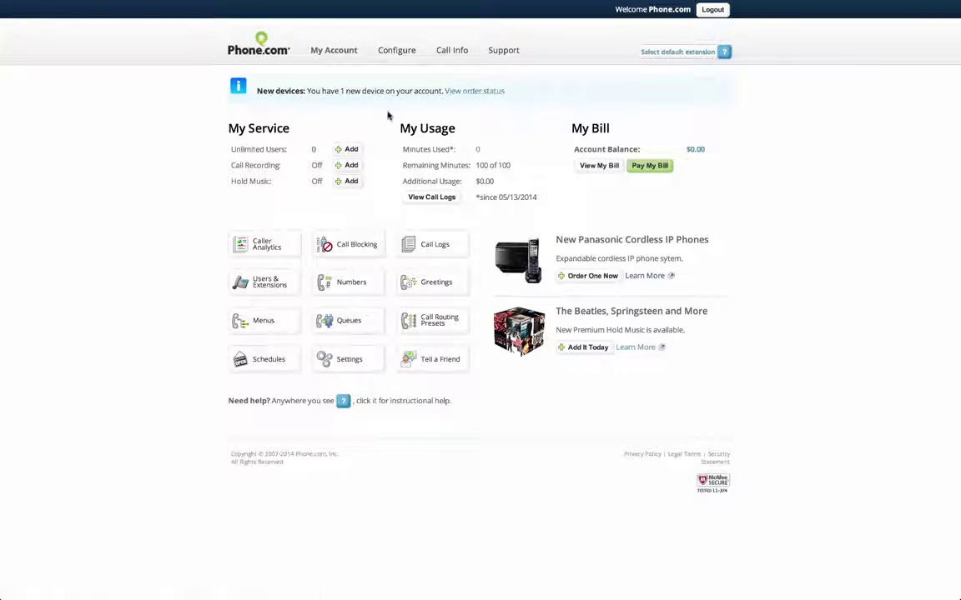
pyautogui.moveTo(401, 54)
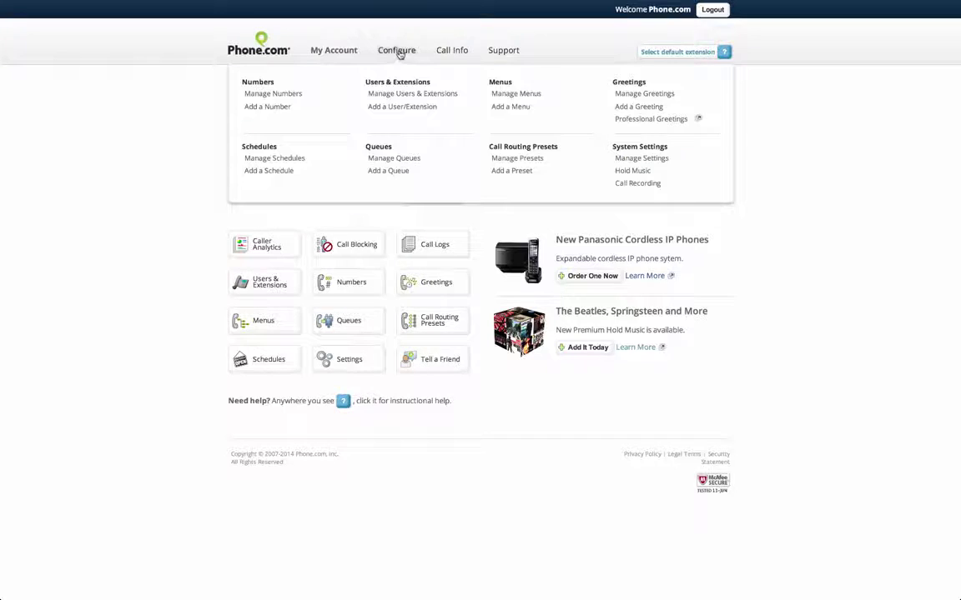
pyautogui.click(406, 99)
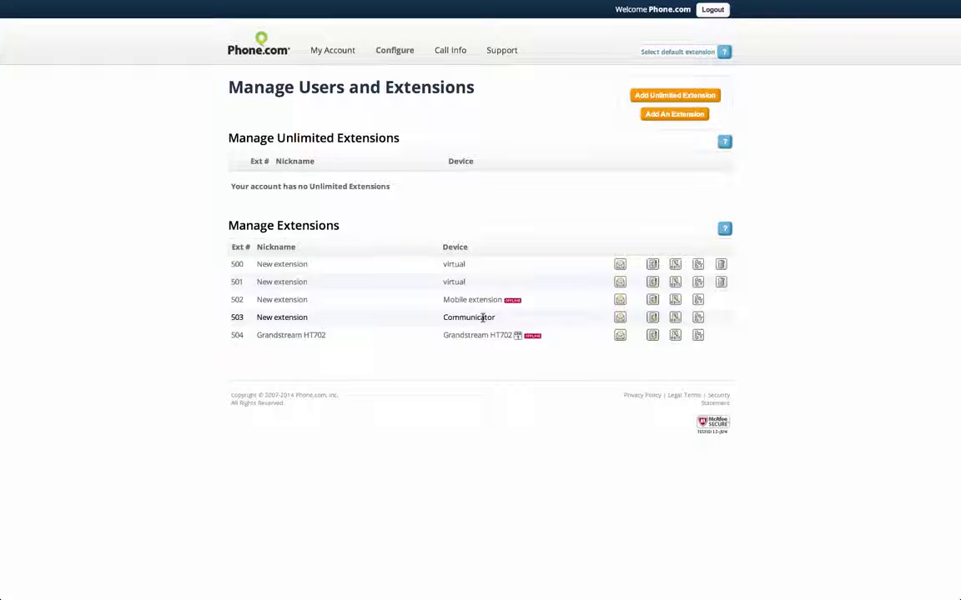
pyautogui.click(397, 53)
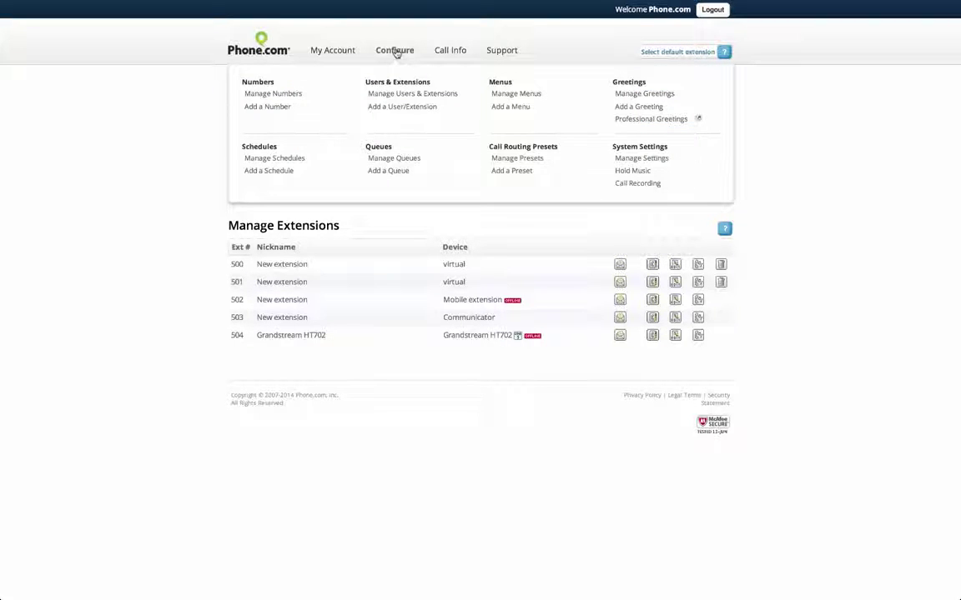
pyautogui.click(288, 95)
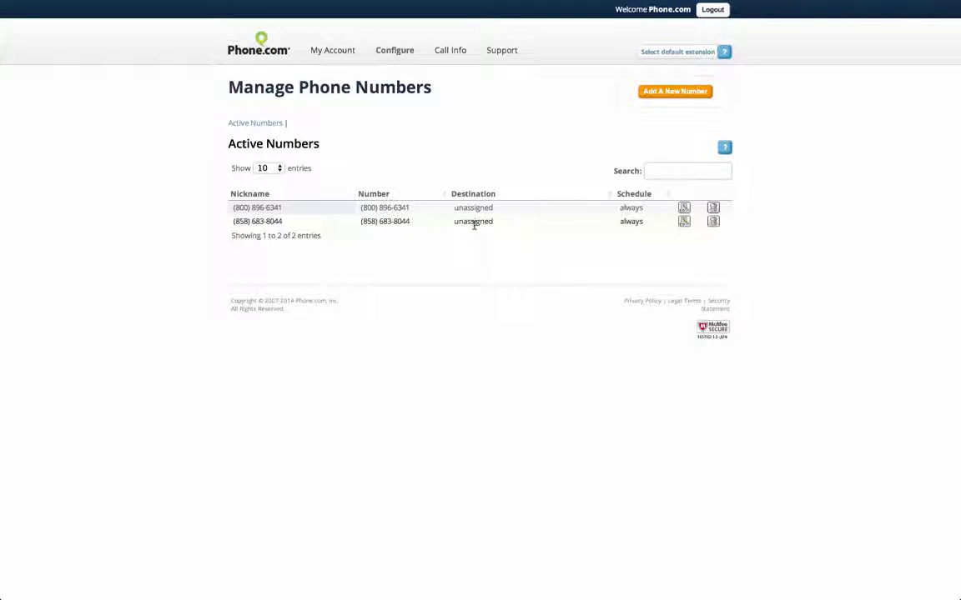
pyautogui.click(683, 223)
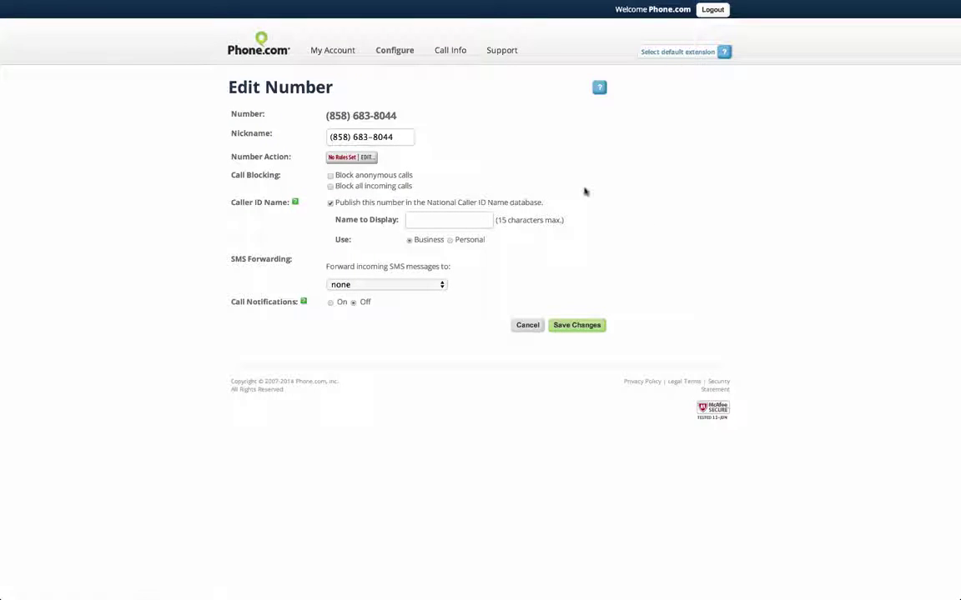
pyautogui.click(367, 158)
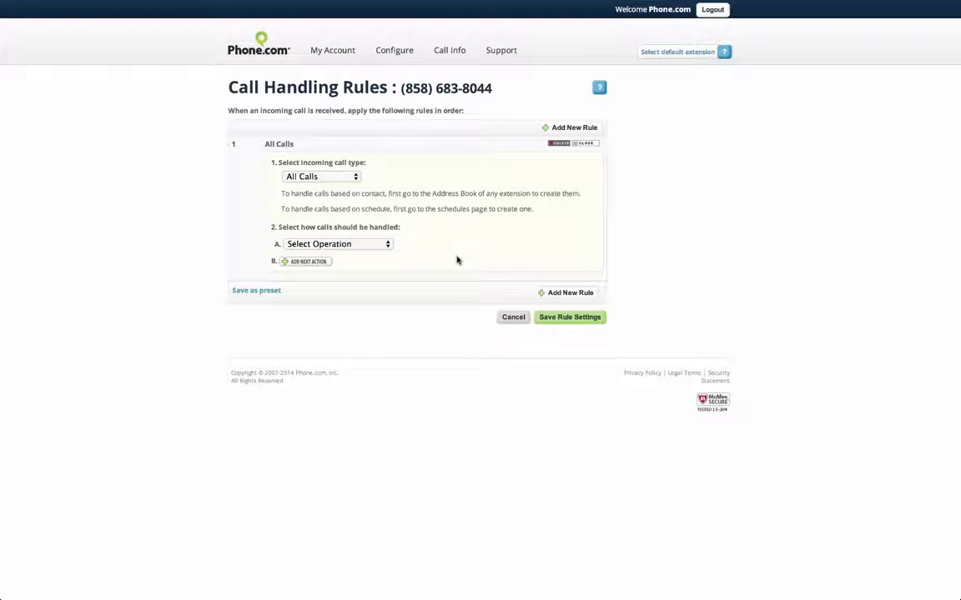
# Set the All Calls rule's first action to Forward Call to New extension (503).
pyautogui.click(364, 244)
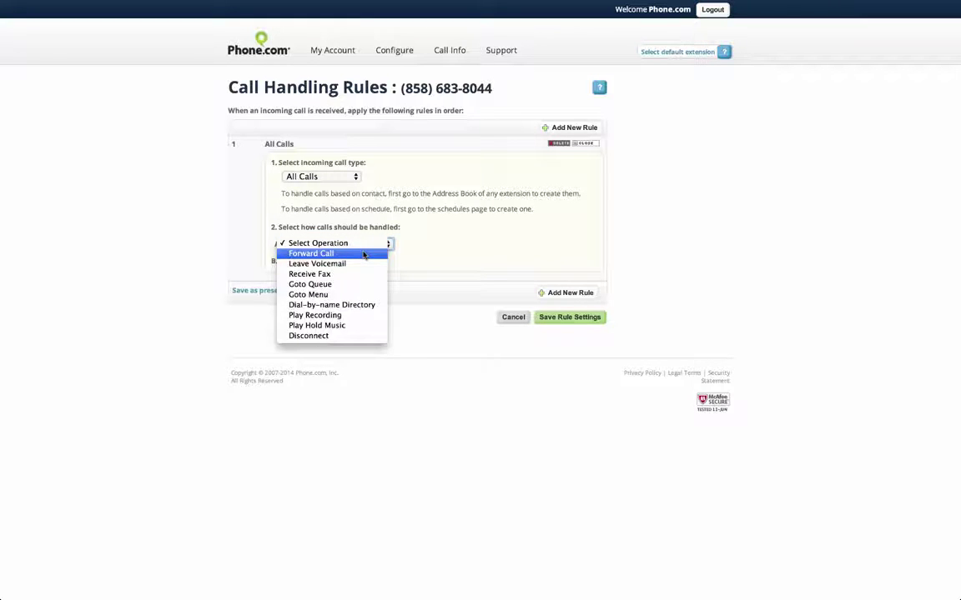
pyautogui.click(364, 254)
pyautogui.click(446, 267)
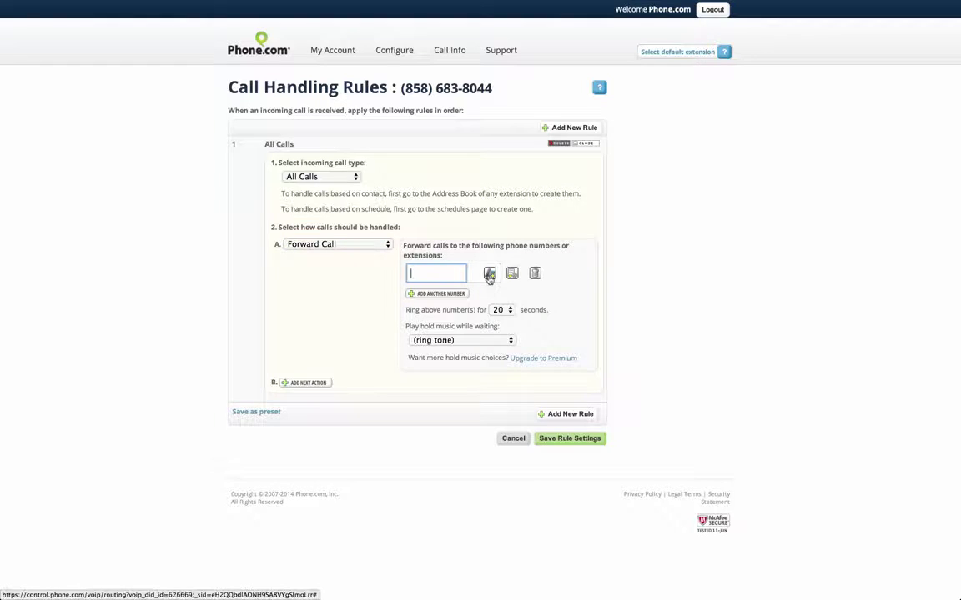
pyautogui.click(490, 275)
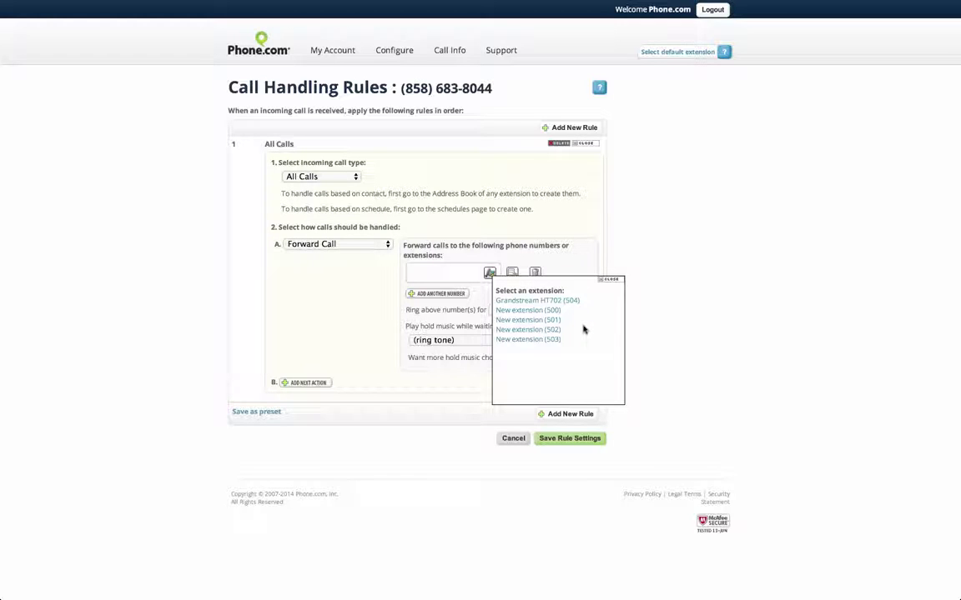
pyautogui.click(534, 341)
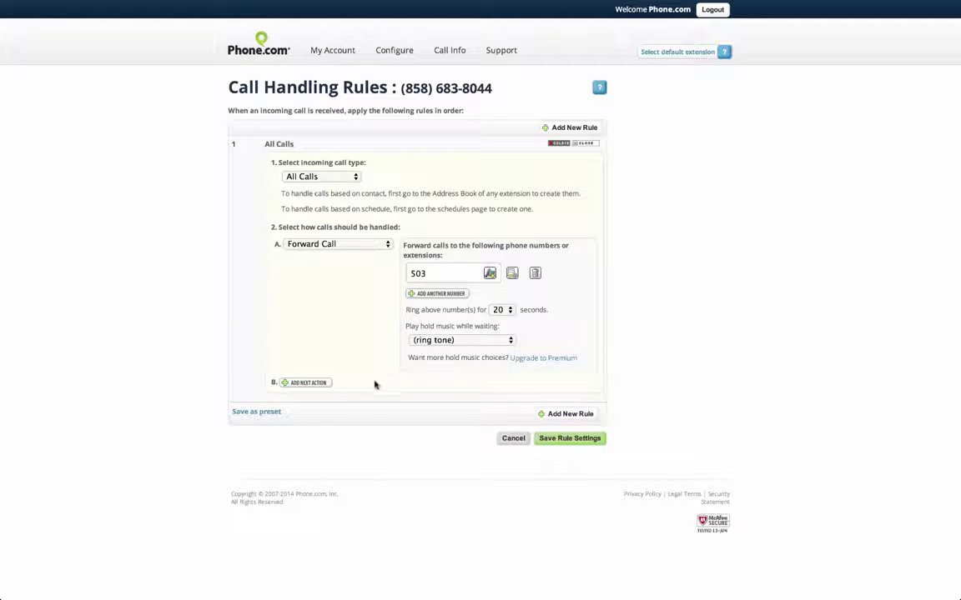
# Add a second action: Leave Voicemail for New extension (503).
pyautogui.click(315, 387)
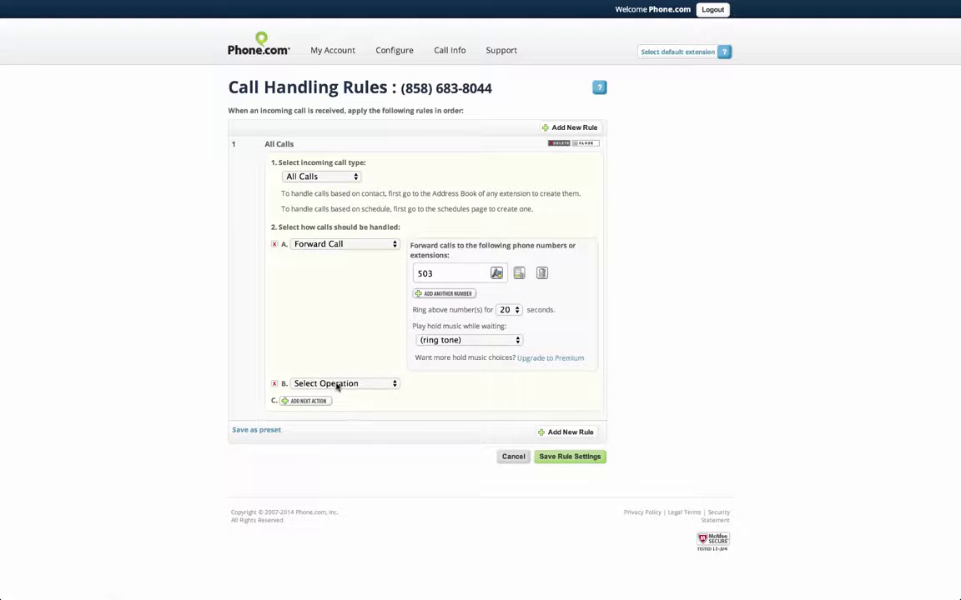
pyautogui.click(337, 386)
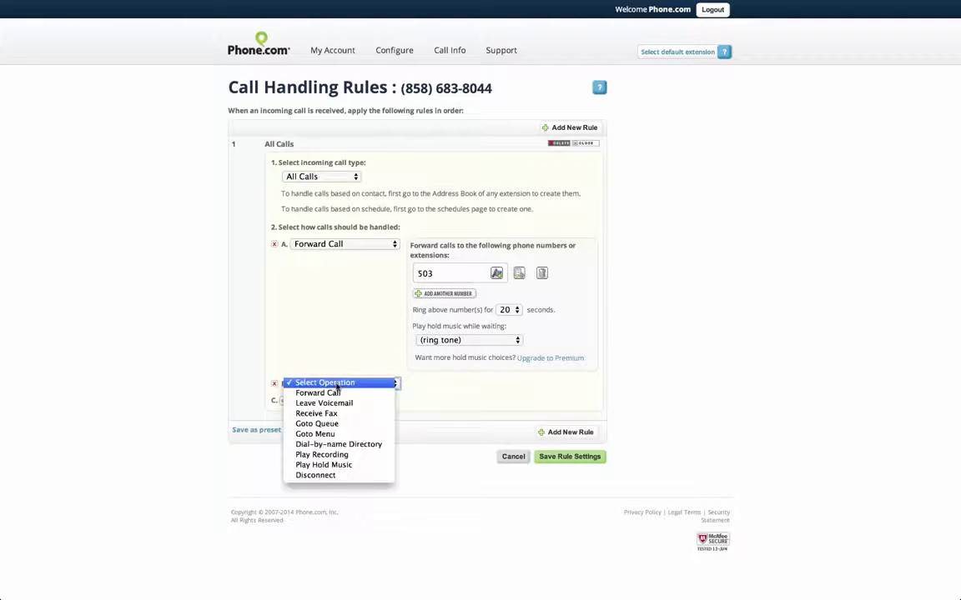
pyautogui.click(350, 403)
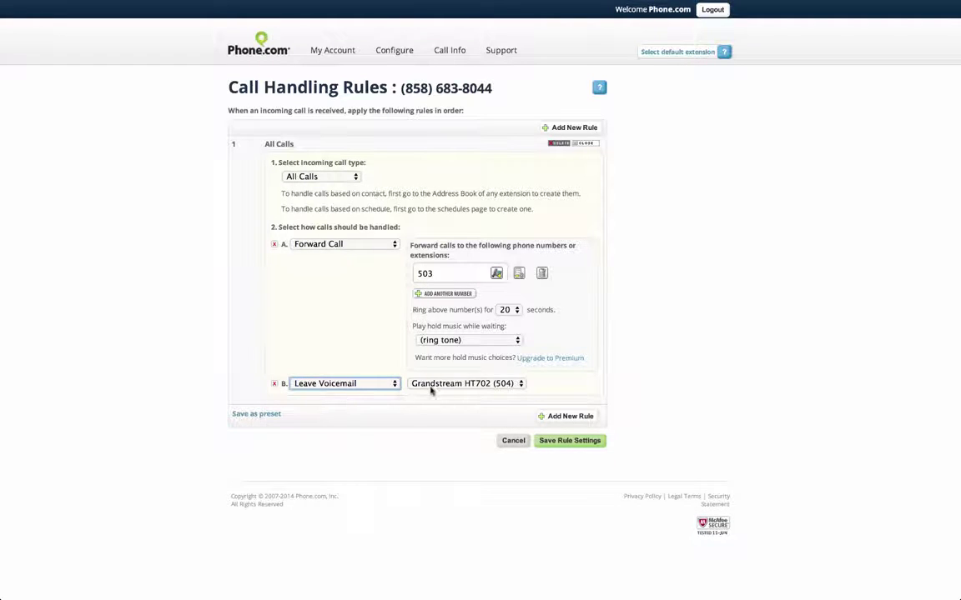
pyautogui.click(431, 388)
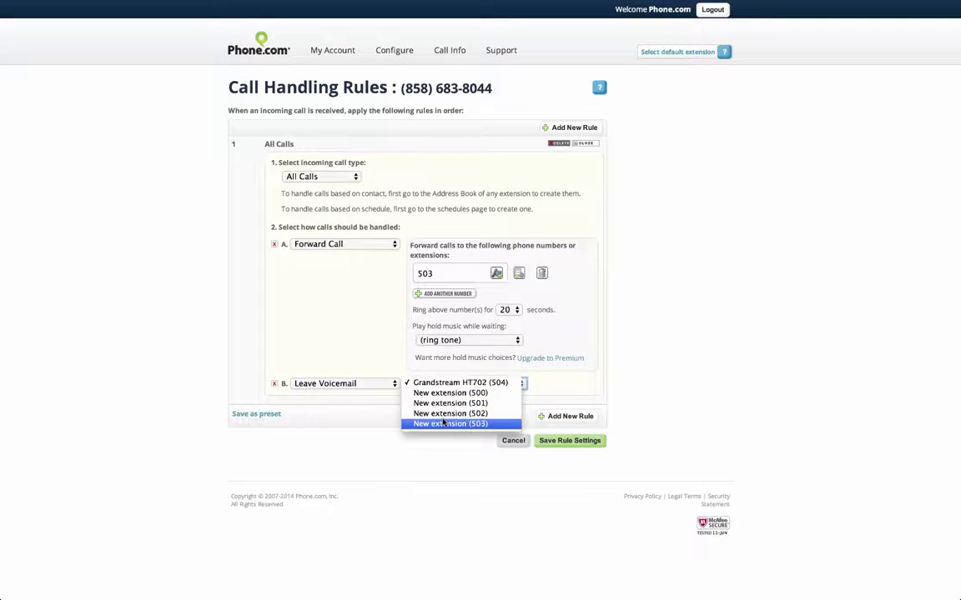
pyautogui.click(442, 423)
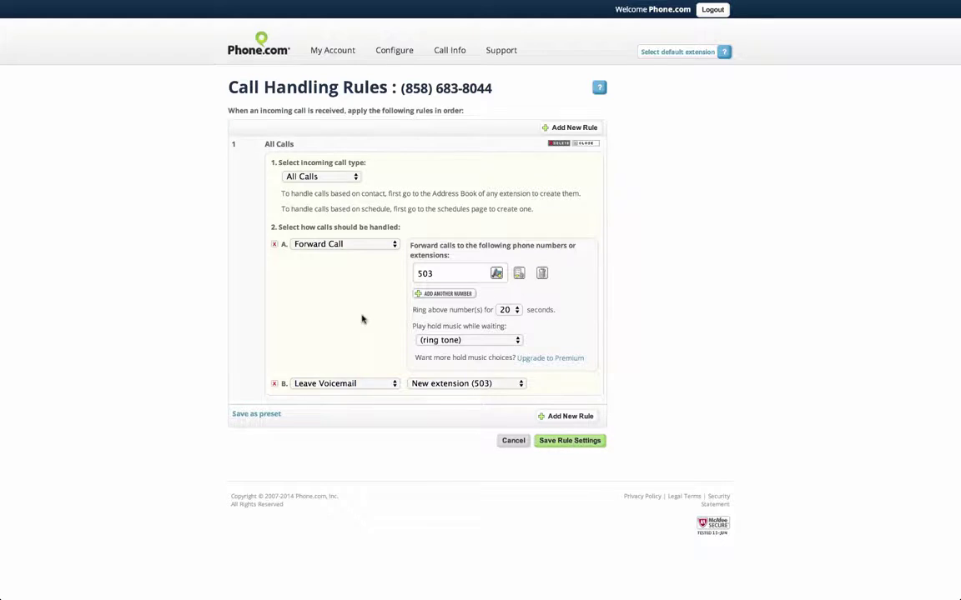
# Switch the forwarding target to extension 504, back to 503, then finally to extension 502.
pyautogui.click(496, 276)
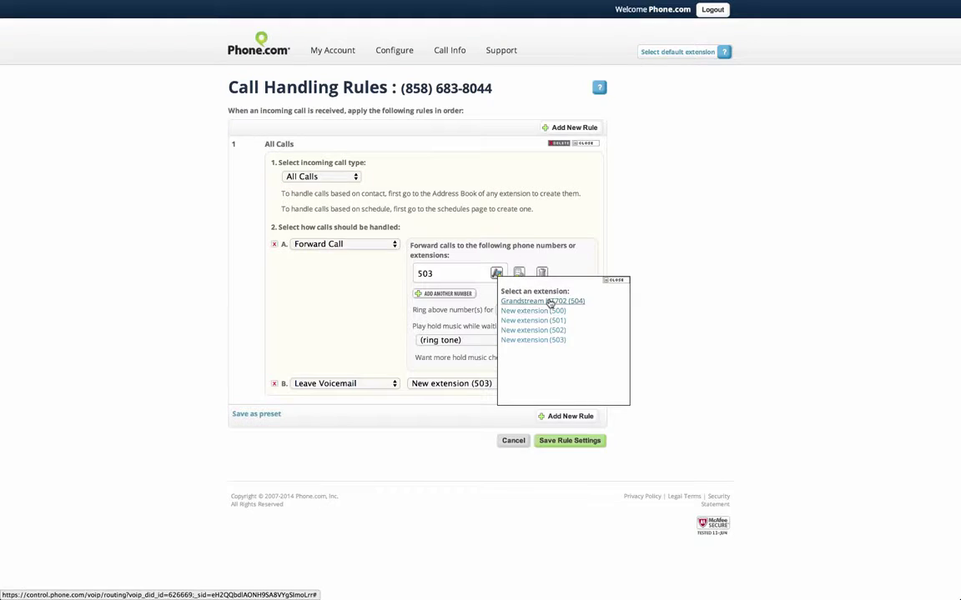
pyautogui.click(548, 302)
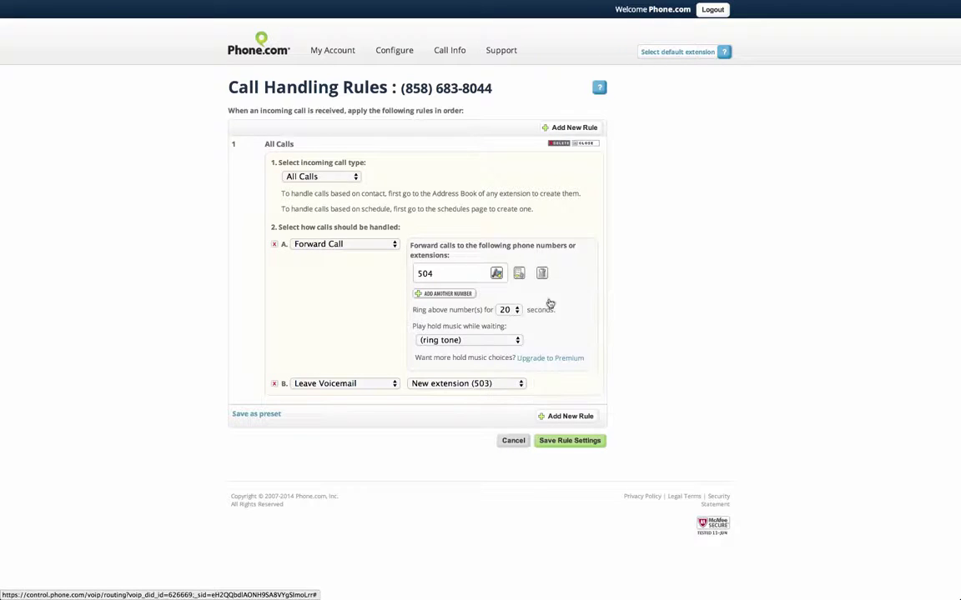
pyautogui.click(497, 273)
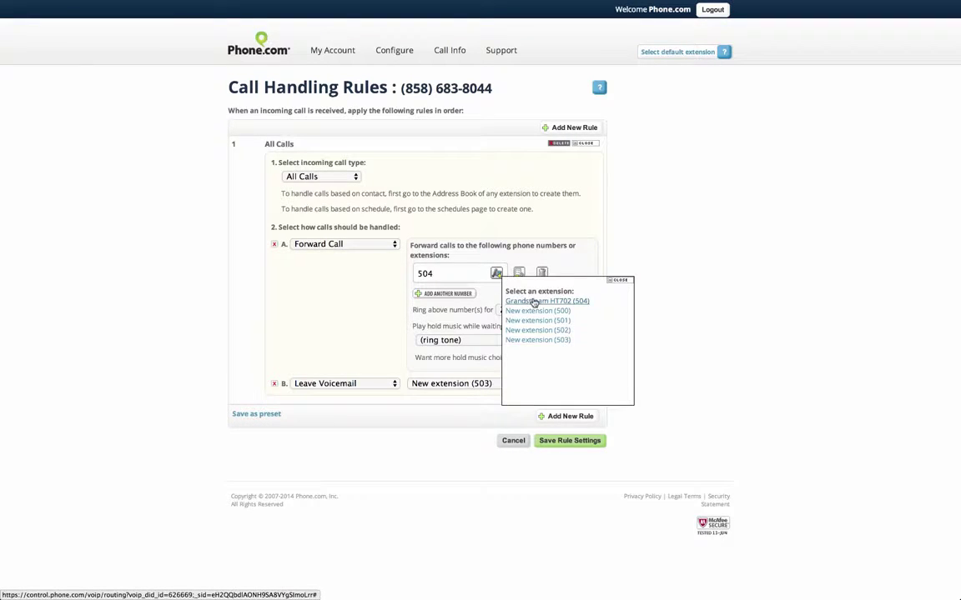
pyautogui.click(540, 339)
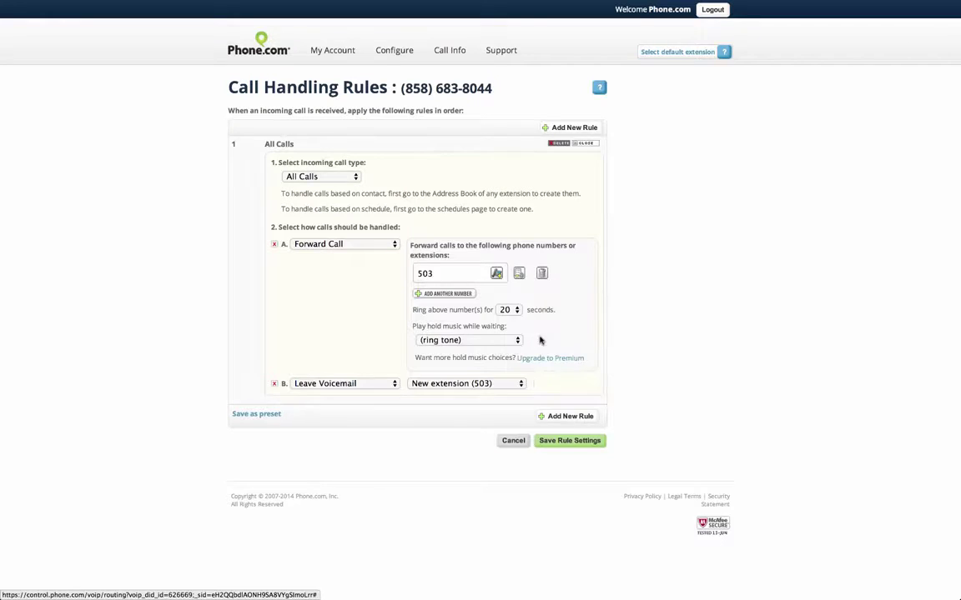
pyautogui.click(498, 273)
pyautogui.click(540, 328)
pyautogui.click(589, 443)
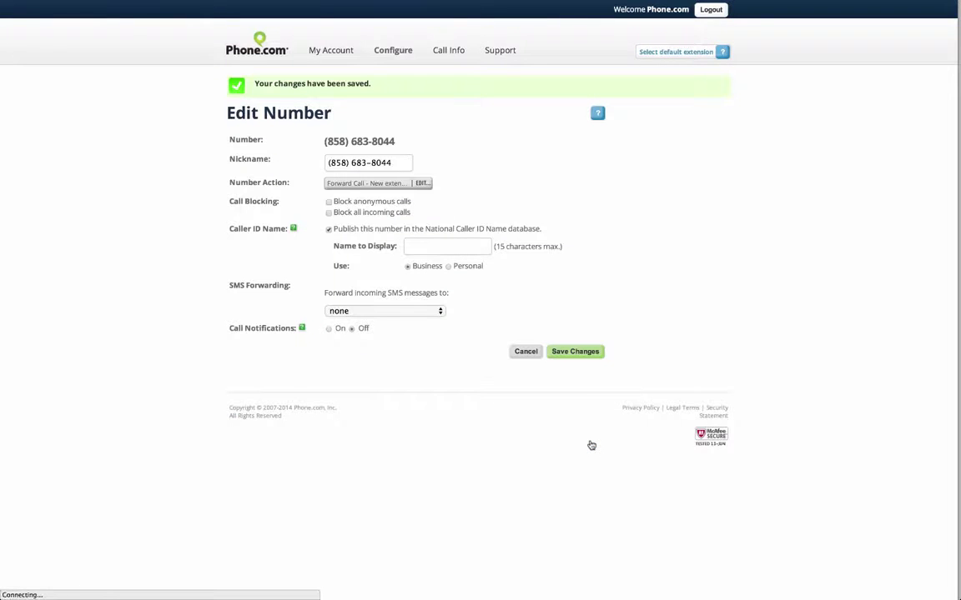